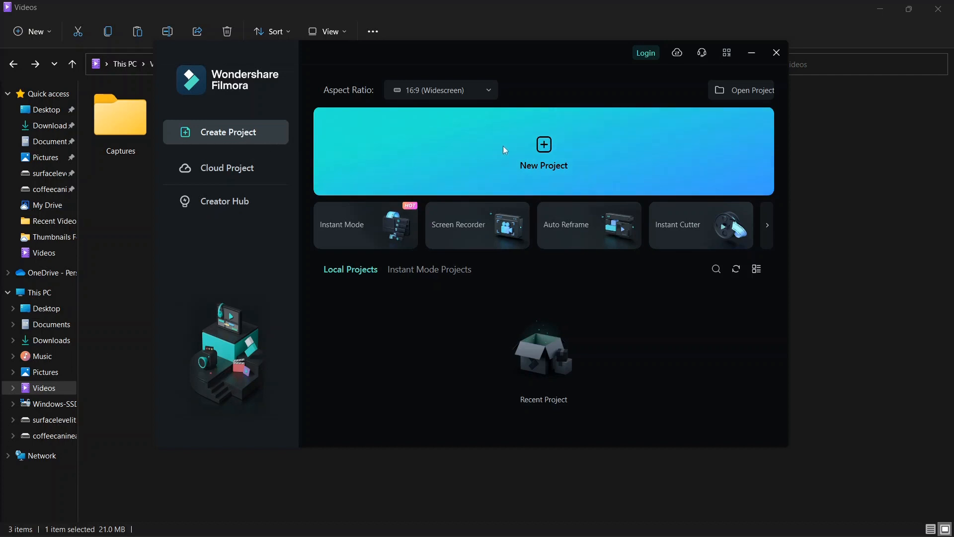
Create a new untitled 1920 x 1080, 25fps project from the Filmora launcher
click(556, 148)
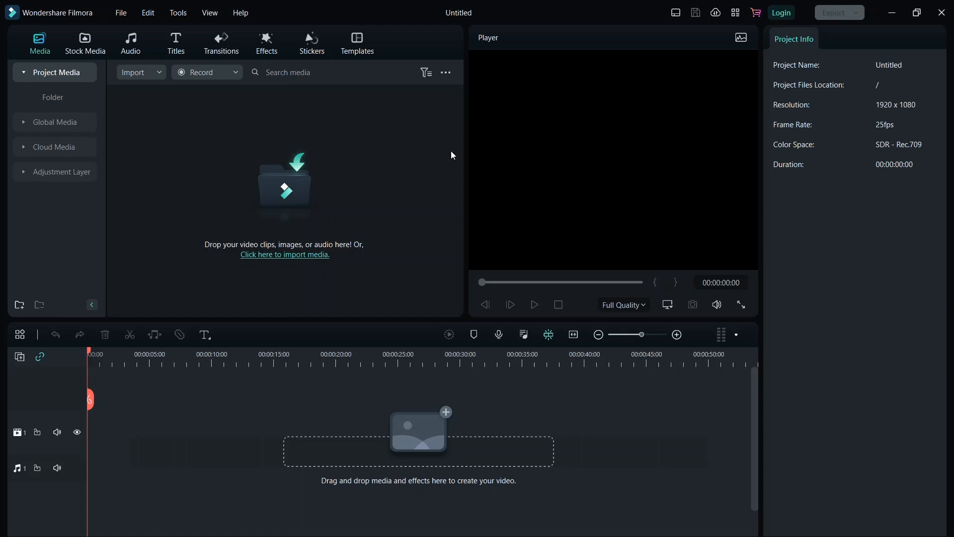
Cancel the media import dialog, then undock the Player into a floating window and reposition it
click(370, 145)
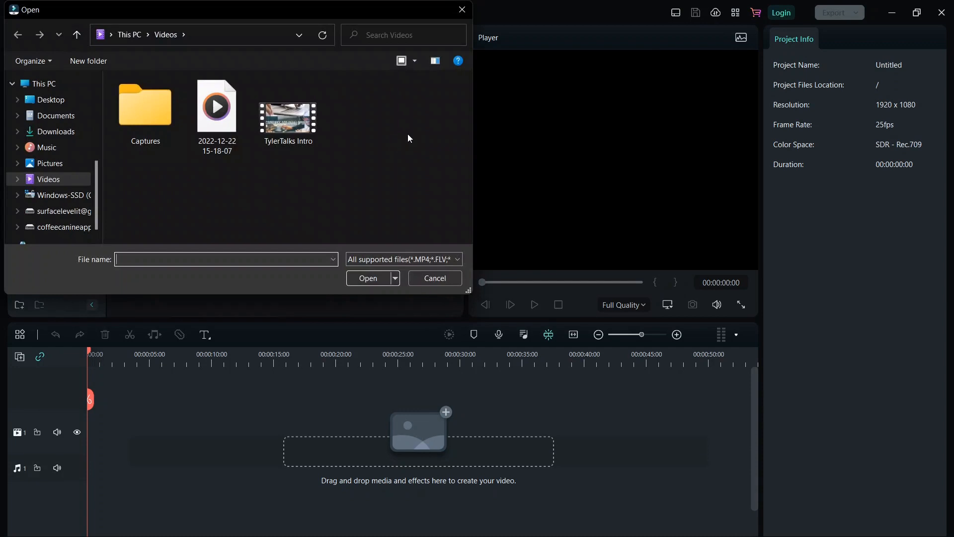
click(459, 19)
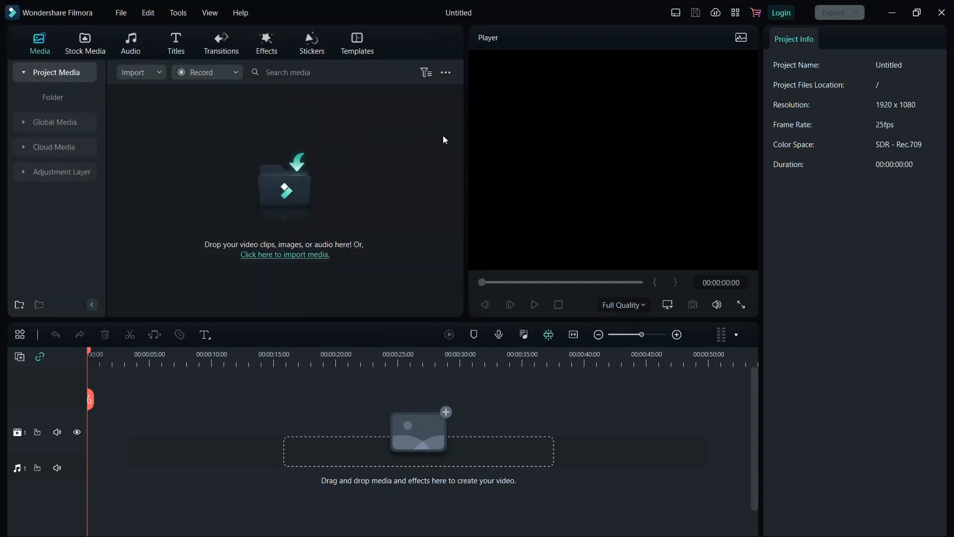
drag(535, 28, 182, 107)
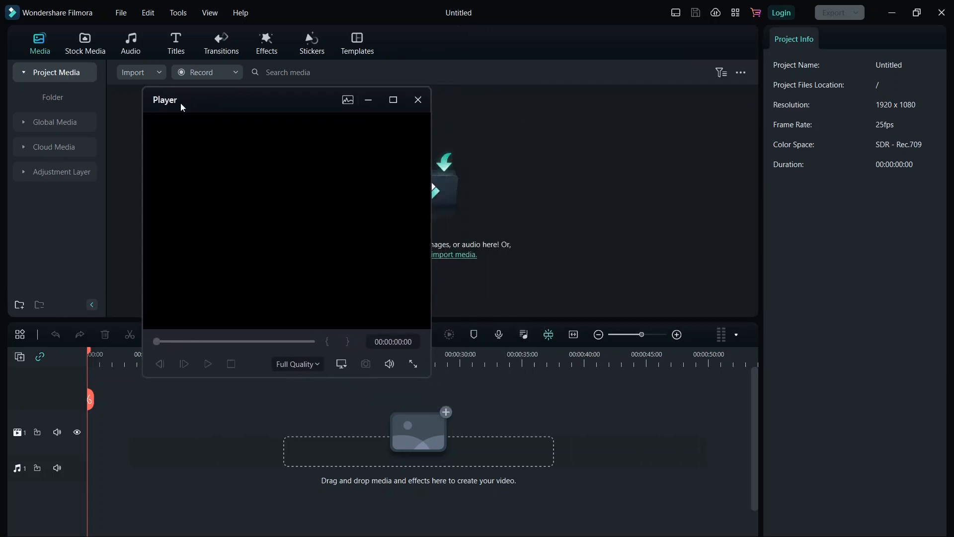
drag(252, 98, 580, 41)
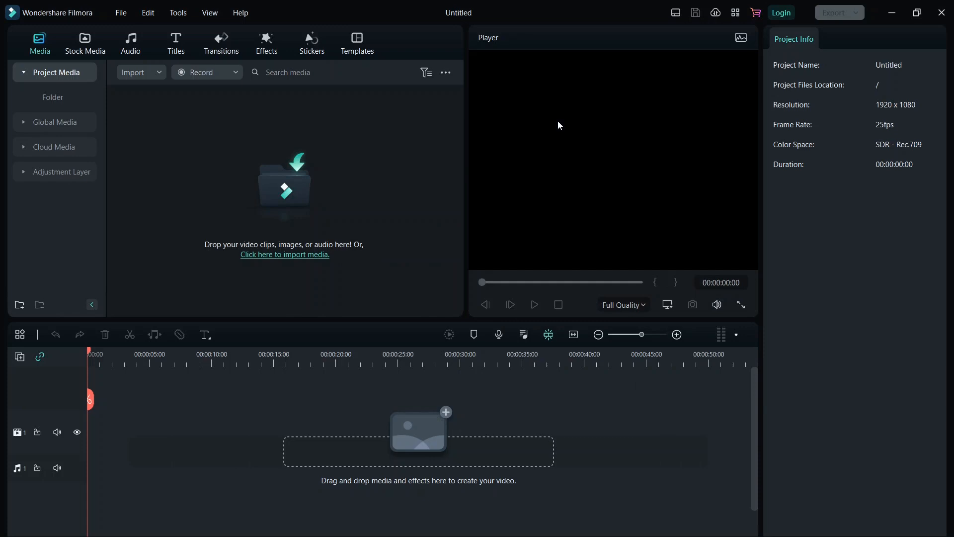
Dismiss the import dialog, move the playhead to about 21 seconds, and reopen media import
click(349, 93)
click(462, 9)
click(349, 358)
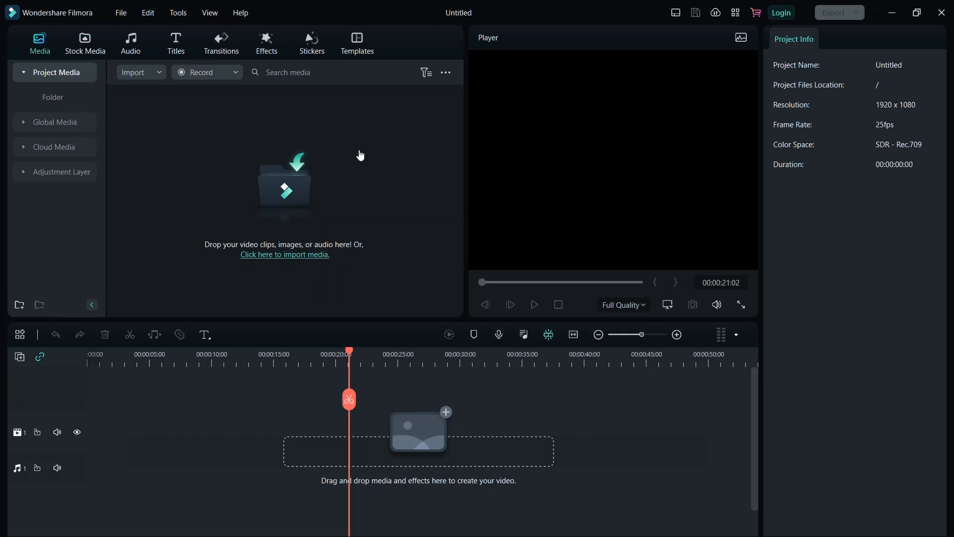
click(221, 220)
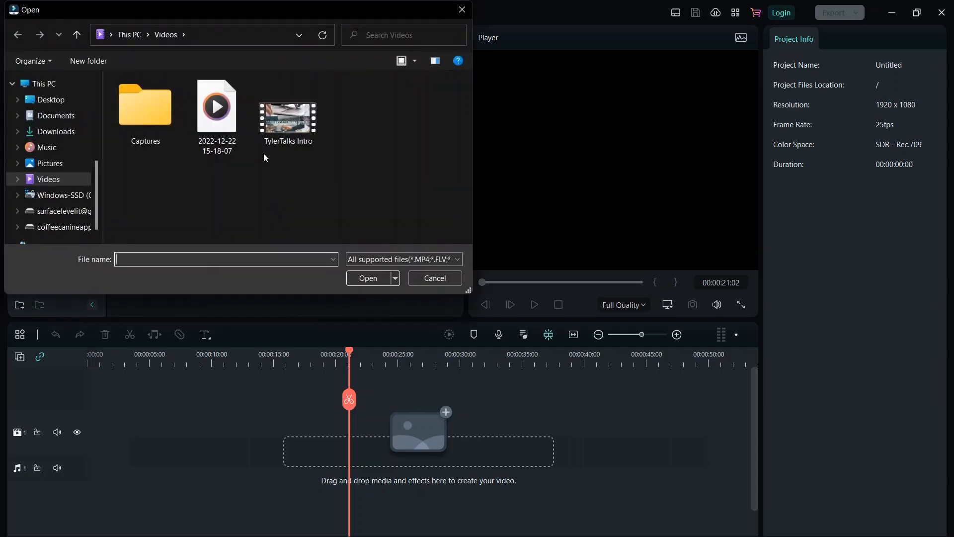
Import the TylerTalks Intro video and drop it at the start of the video track
double_click(288, 122)
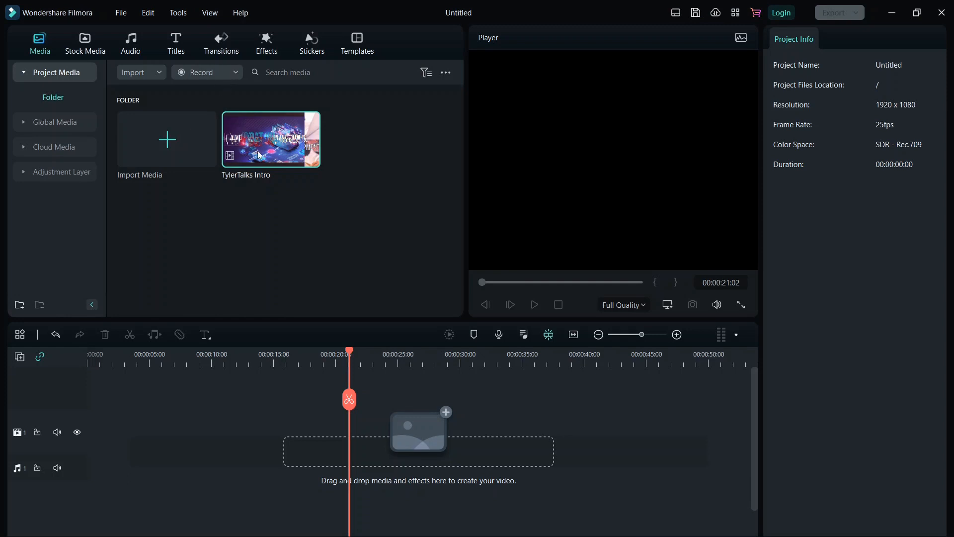
drag(285, 156, 93, 441)
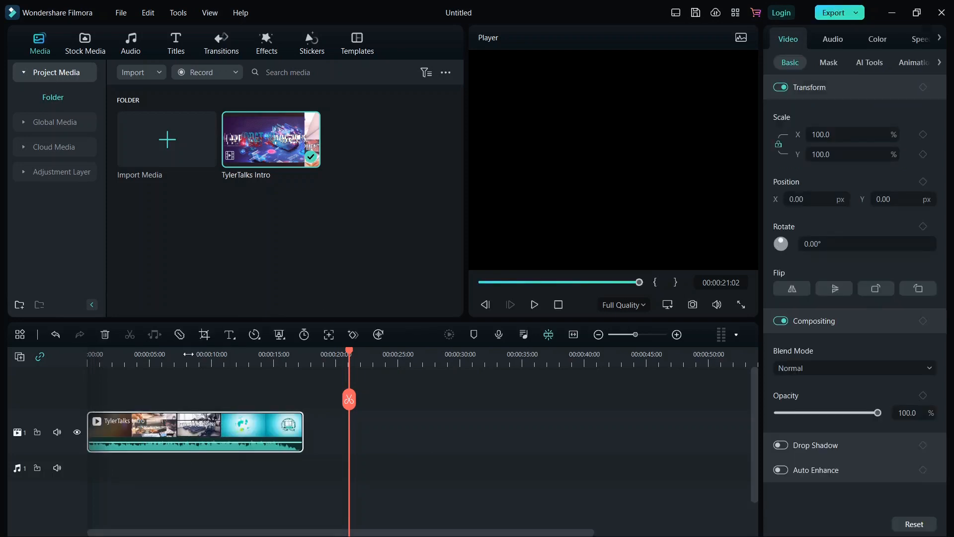
Play the intro from its start, then show its audio settings (0.0 dB, 0.00 s fades)
click(483, 281)
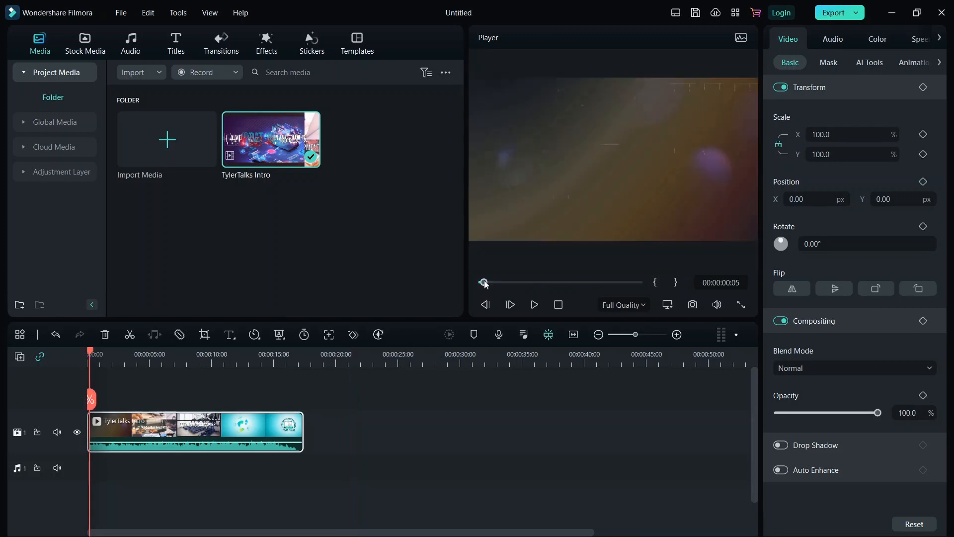
click(535, 305)
click(535, 305)
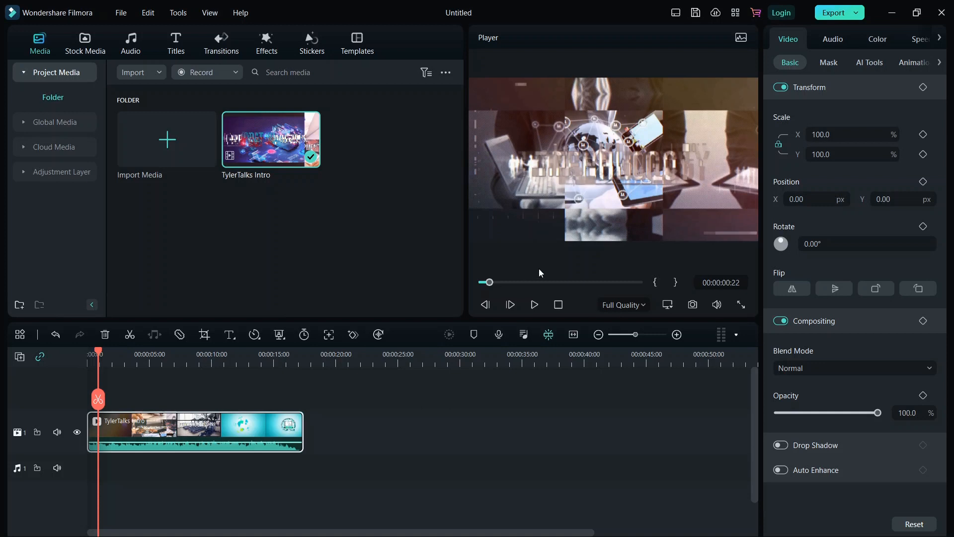
click(830, 42)
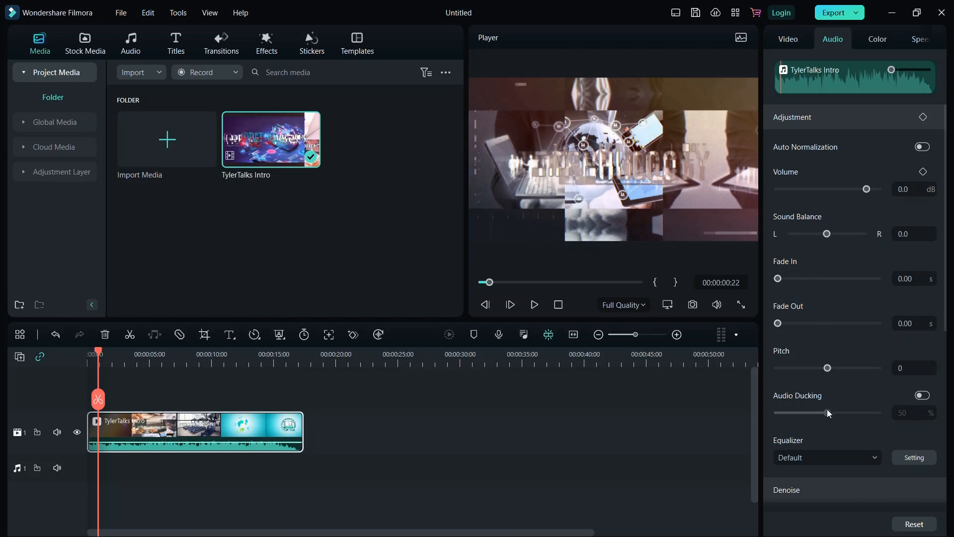
Lower the clip volume to -18.6 dB and test right panning before re-centring the balance
drag(840, 189, 847, 191)
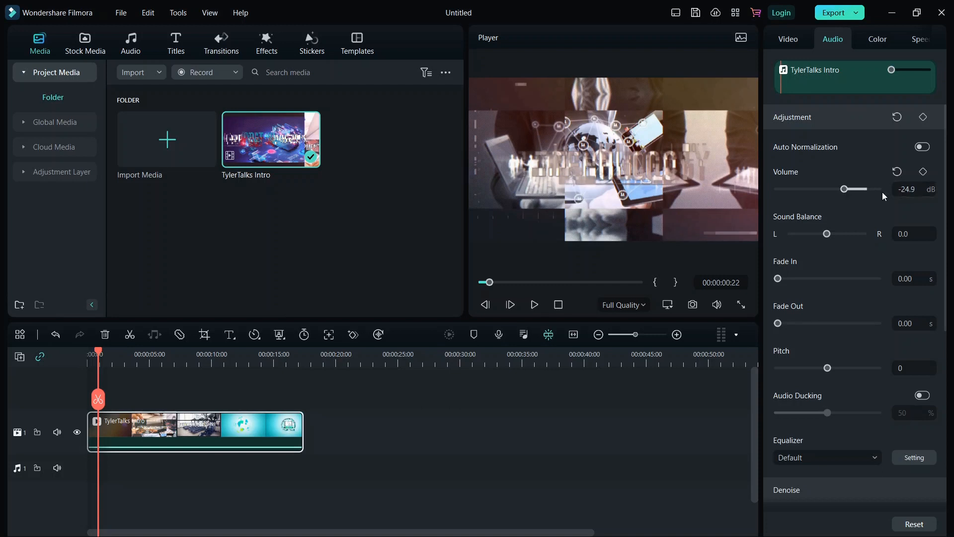
click(534, 305)
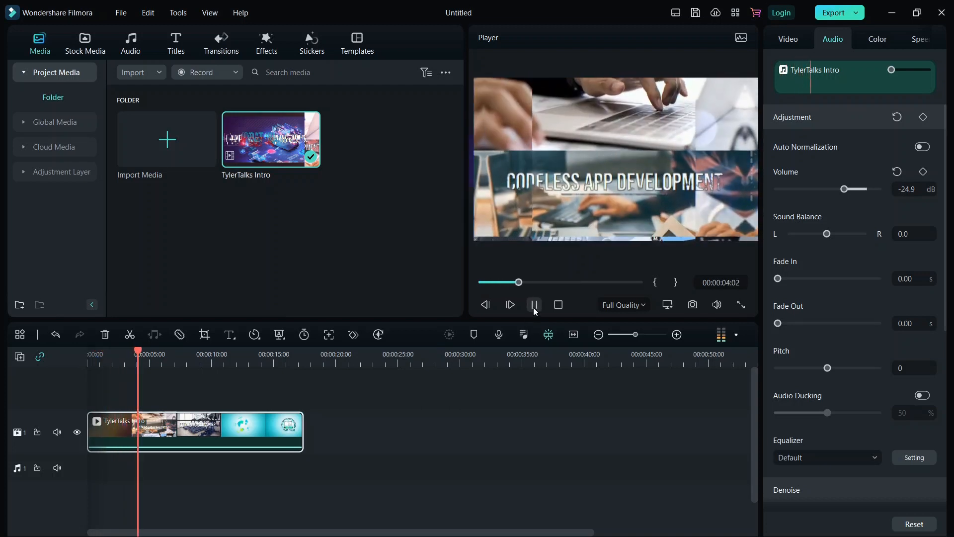
click(534, 305)
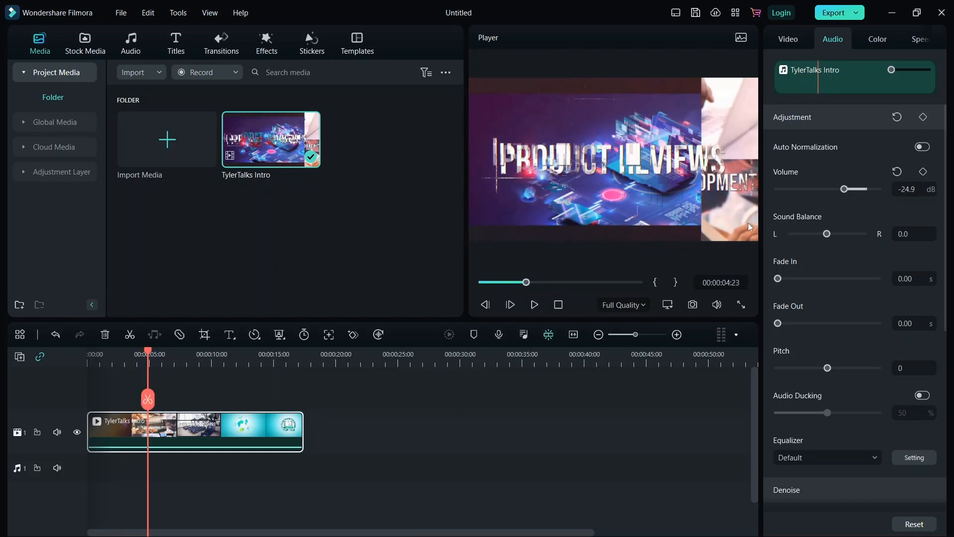
click(828, 236)
drag(845, 189, 852, 191)
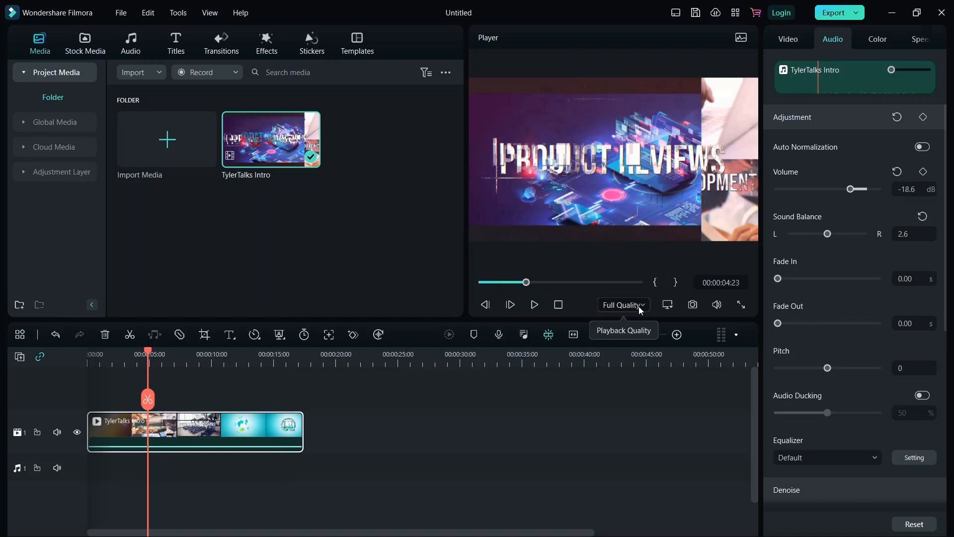
drag(824, 234, 853, 234)
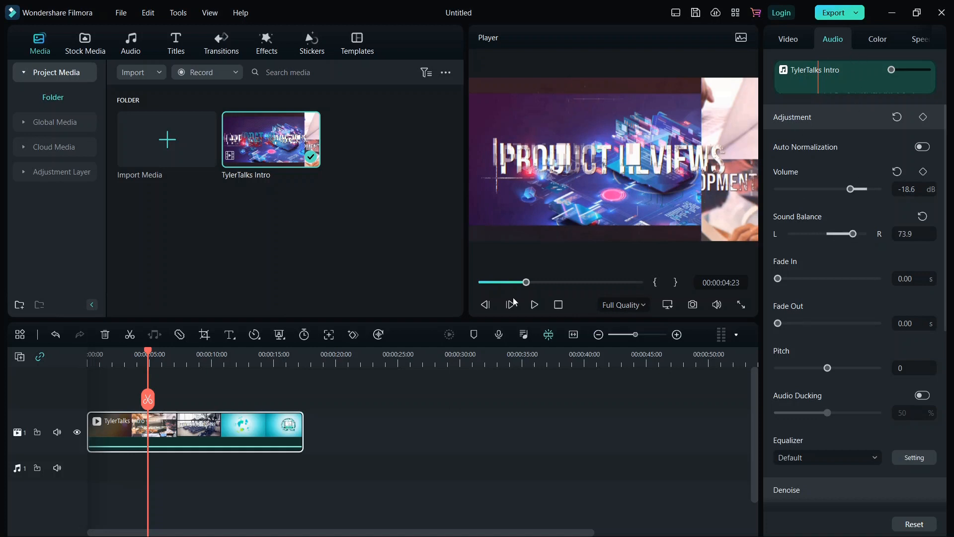
click(534, 305)
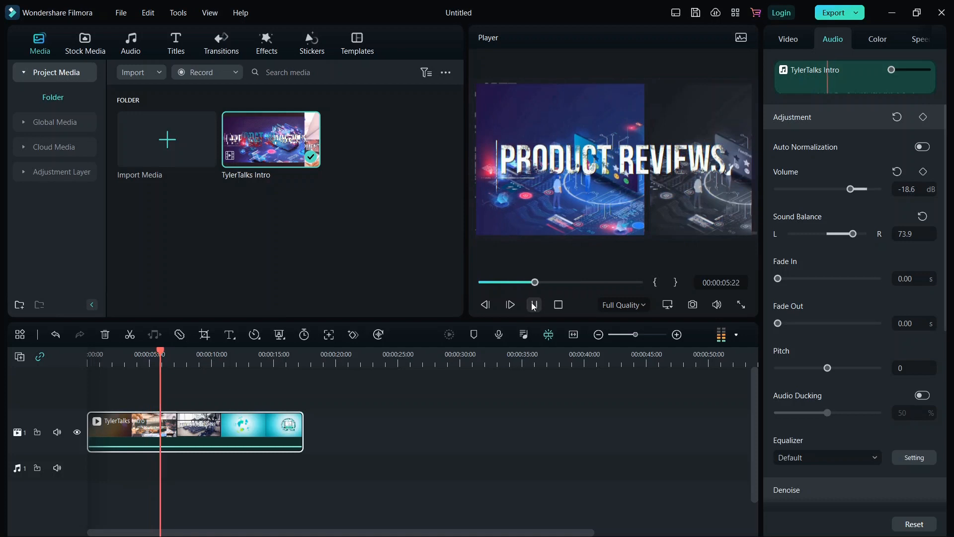
click(534, 304)
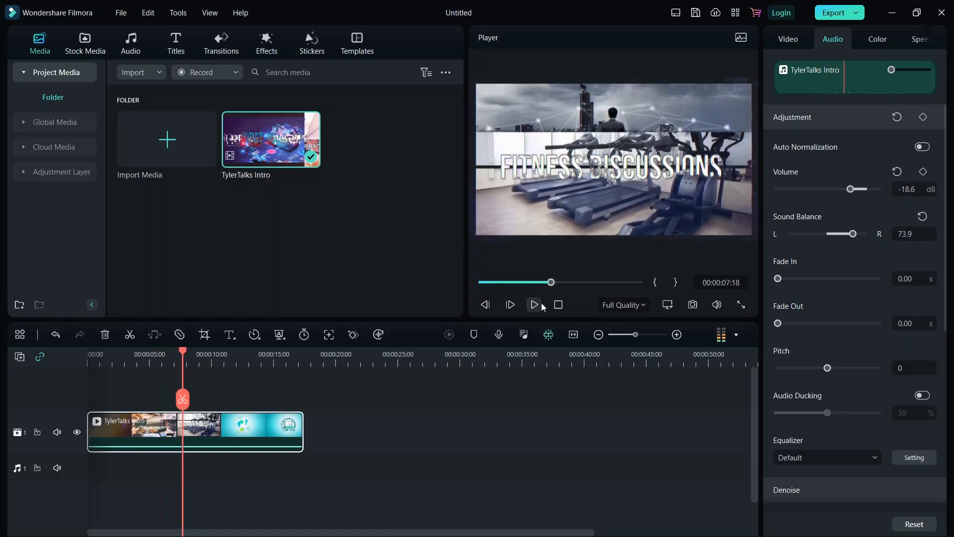
drag(855, 237, 829, 239)
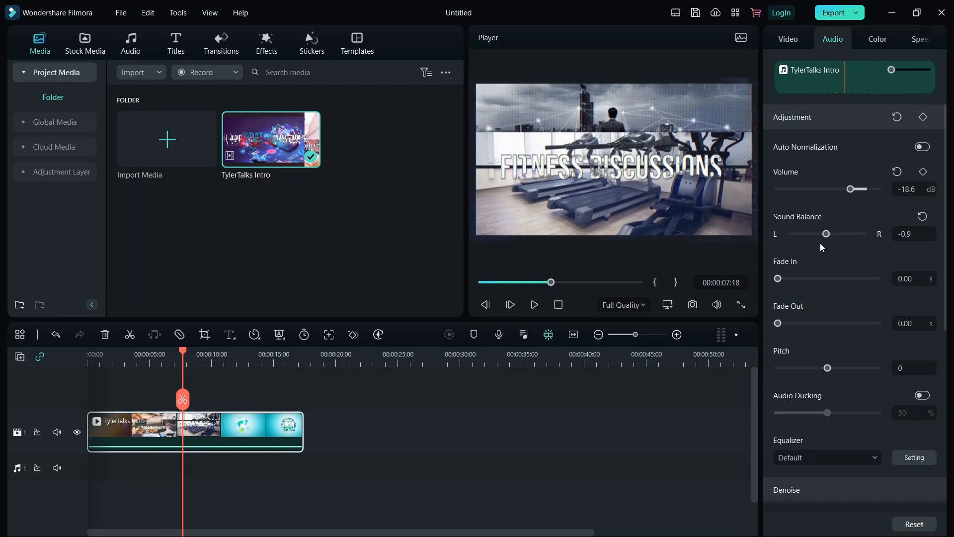
Add a 13.65 s audio fade-in and preview it from the beginning
drag(778, 279, 856, 282)
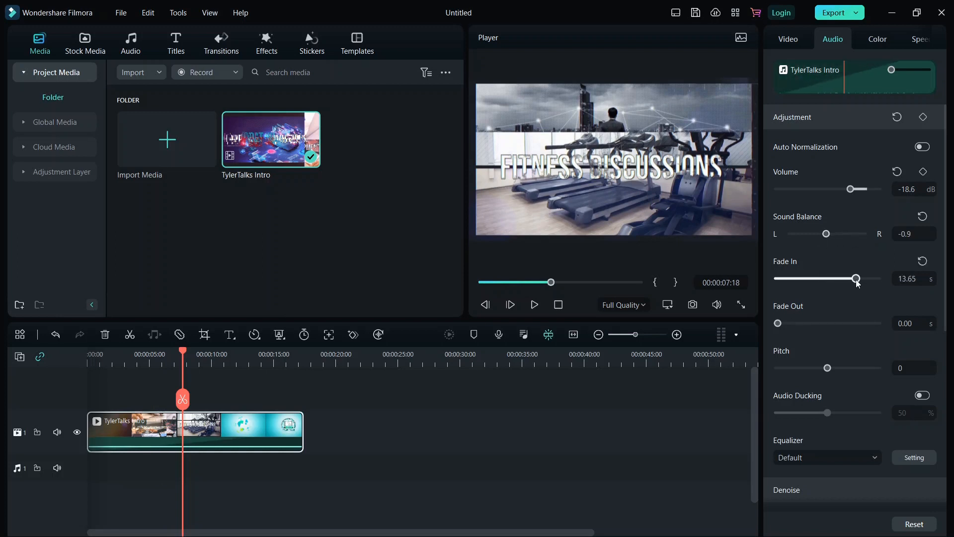
click(535, 304)
drag(556, 282, 418, 297)
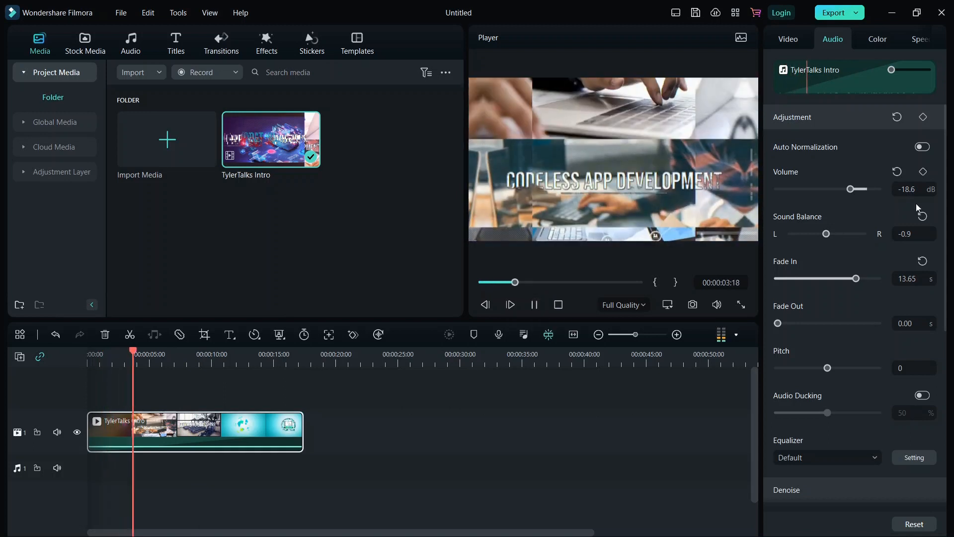
click(535, 305)
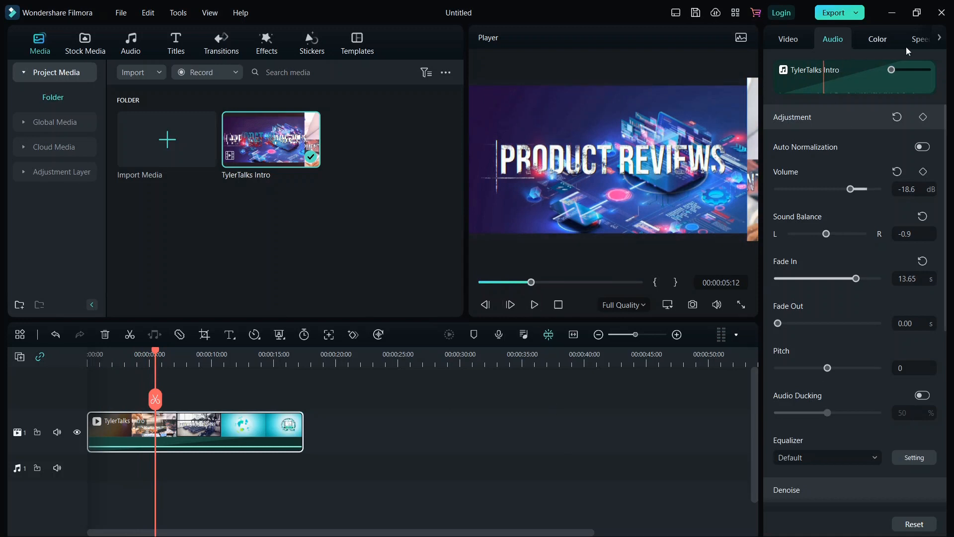
click(940, 39)
Set the intro clip's uniform speed to 1.12x, shortening it to 00:00:15:14
click(922, 39)
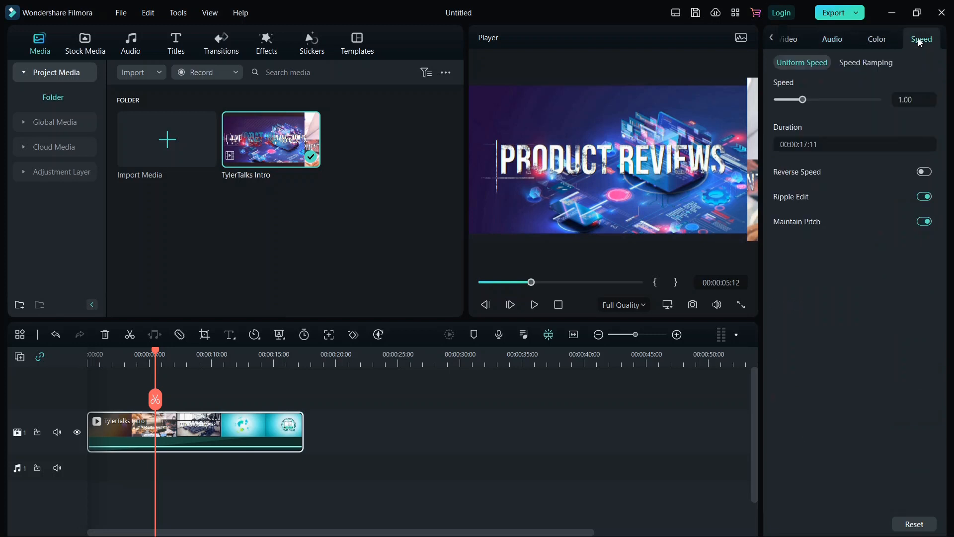
drag(803, 100, 828, 100)
click(536, 304)
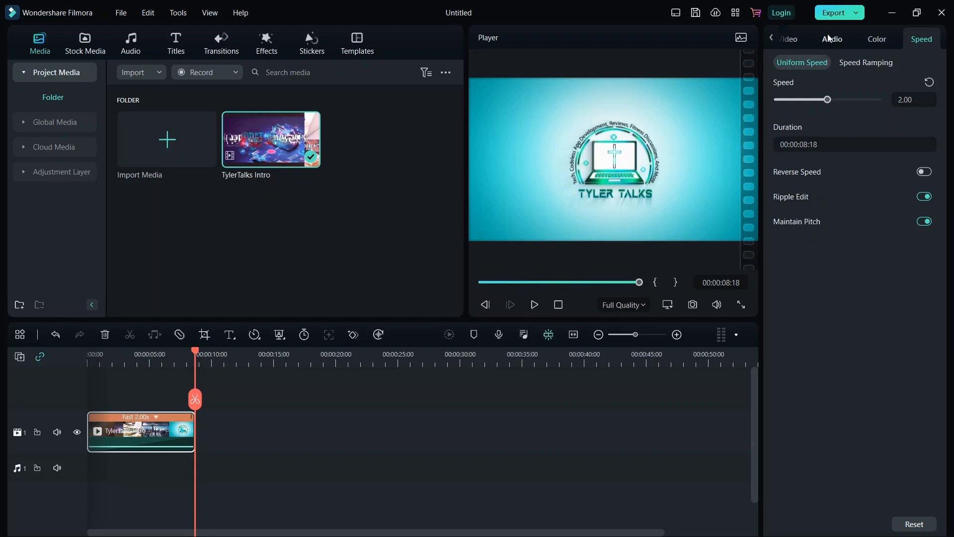
click(804, 99)
drag(804, 98, 806, 98)
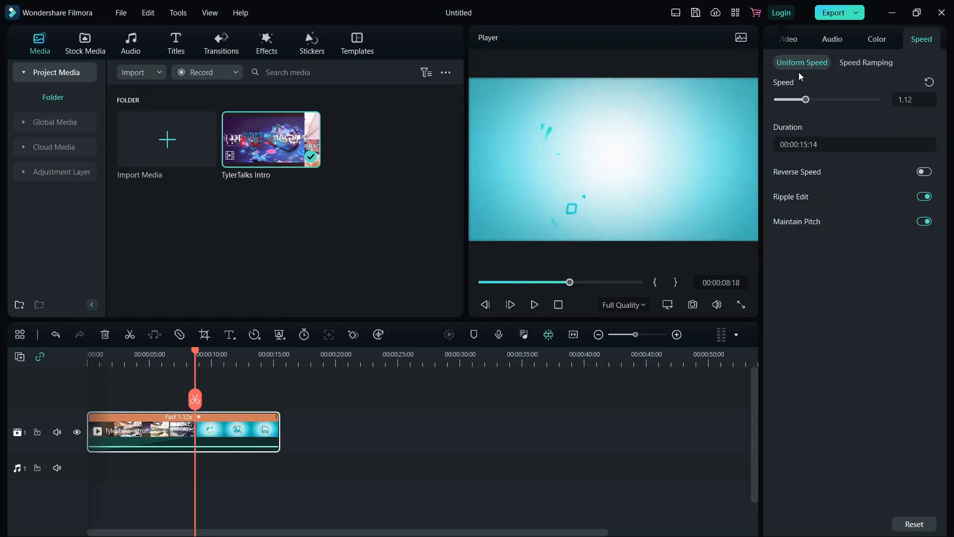
click(793, 44)
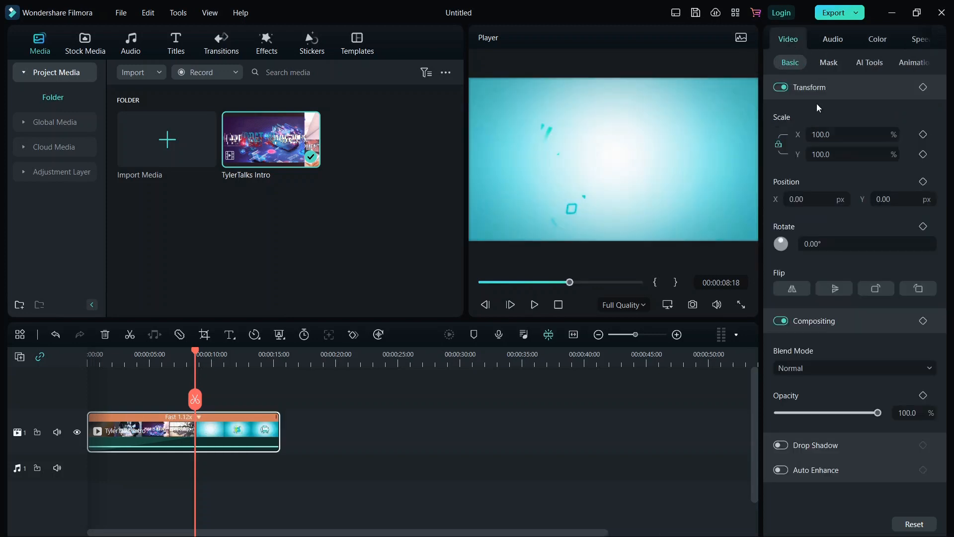
Try dimming opacity back to 100 and turning on a drop shadow for the clip
click(831, 87)
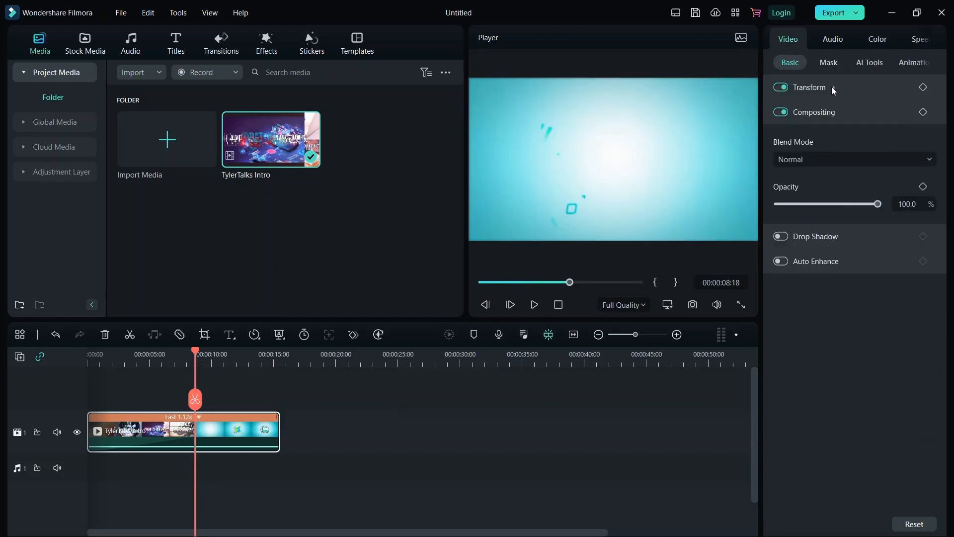
click(831, 87)
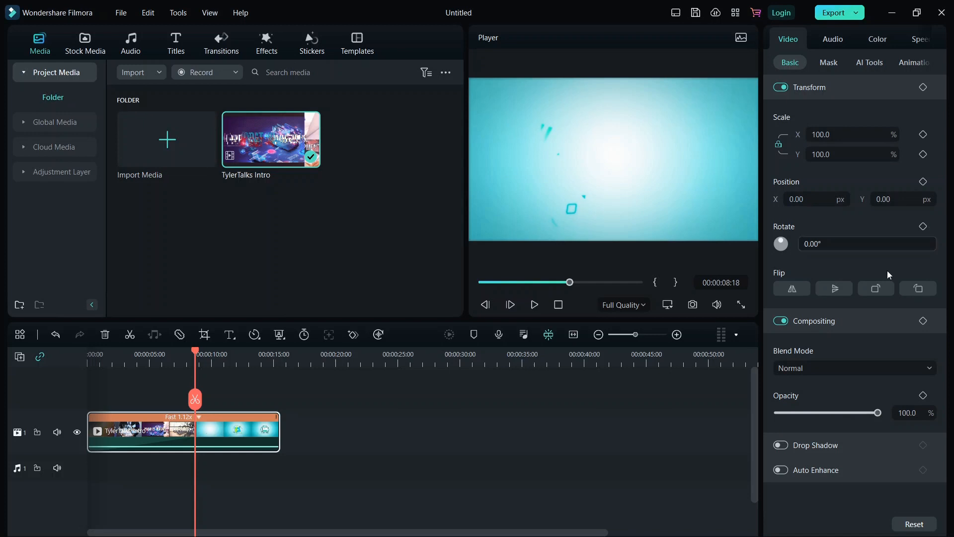
mouse_move(868, 412)
mouse_down()
mouse_move(801, 413)
mouse_move(885, 410)
mouse_up()
click(783, 446)
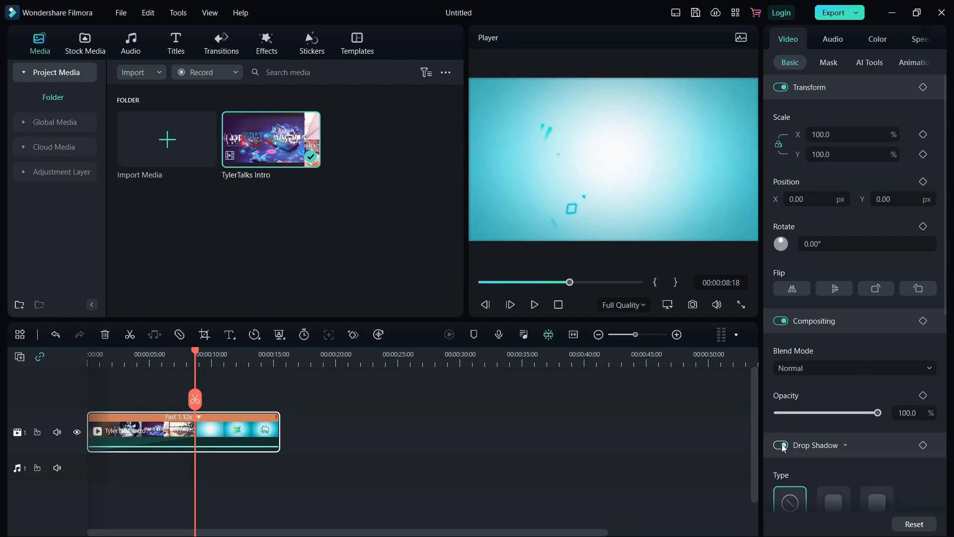
scroll(834, 318, down, 5)
scroll(834, 320, down, 3)
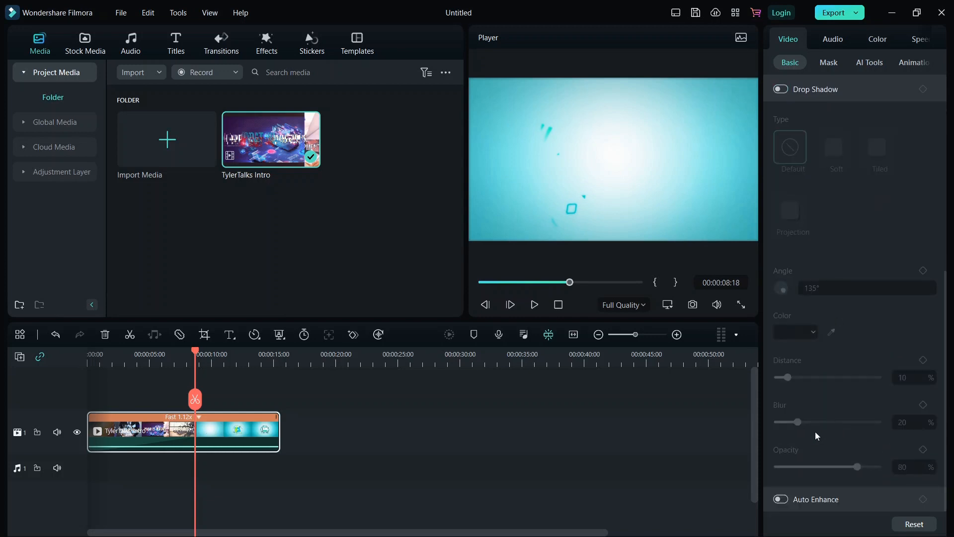
scroll(816, 192, up, 8)
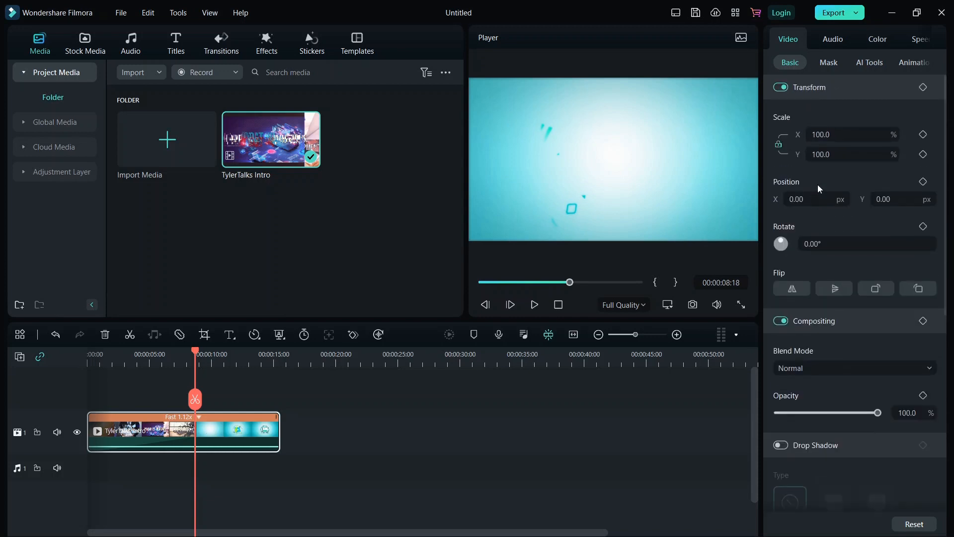
Preview horizontal and vertical flips of the clip, then remove both flips
click(794, 289)
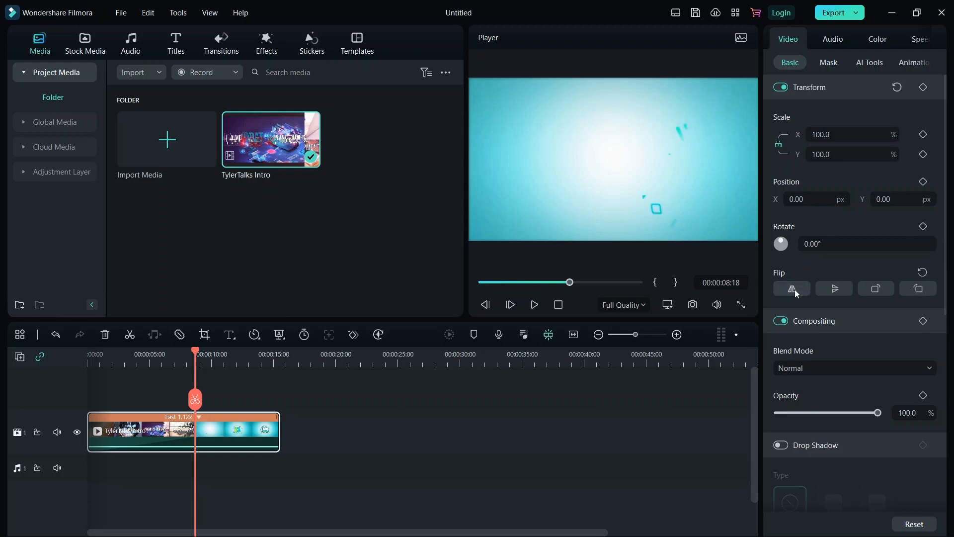
click(534, 305)
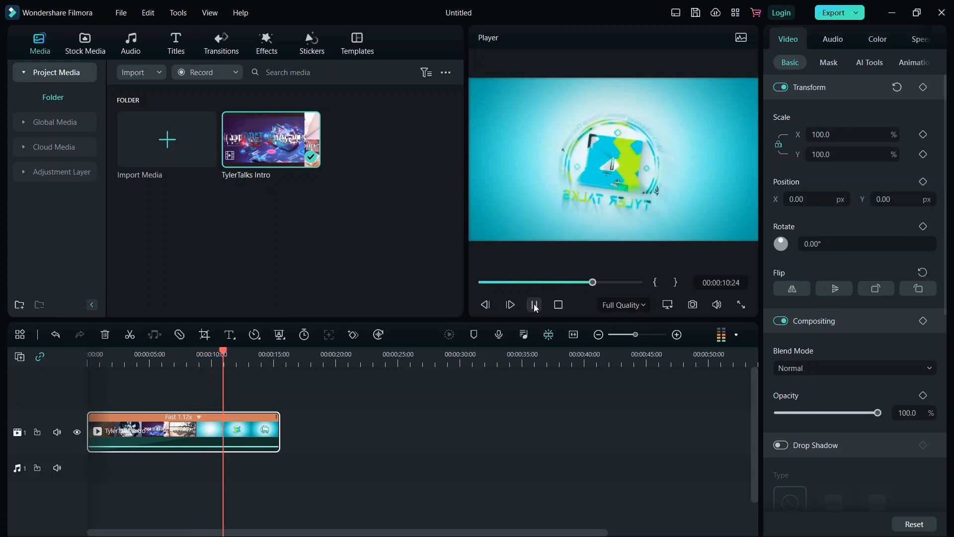
click(534, 305)
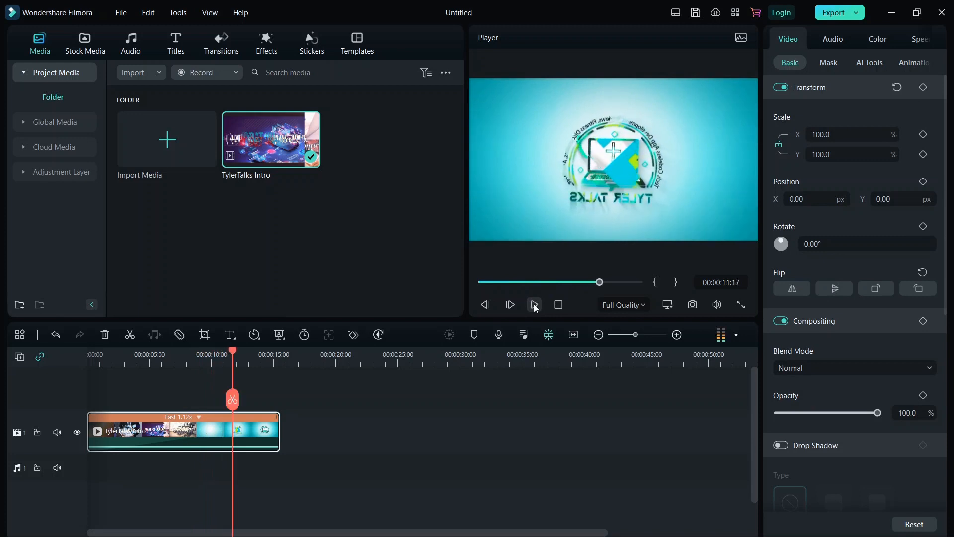
click(795, 289)
click(834, 288)
click(835, 290)
Rotate the clip to -360° upright, try about 170% scale, then reset scale to 100%
click(876, 290)
click(875, 290)
click(876, 290)
click(876, 290)
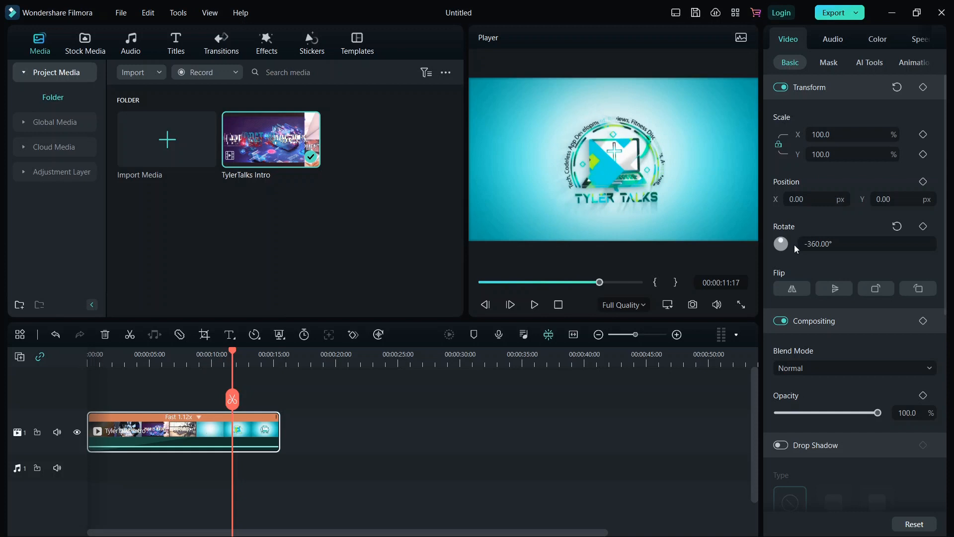
click(822, 244)
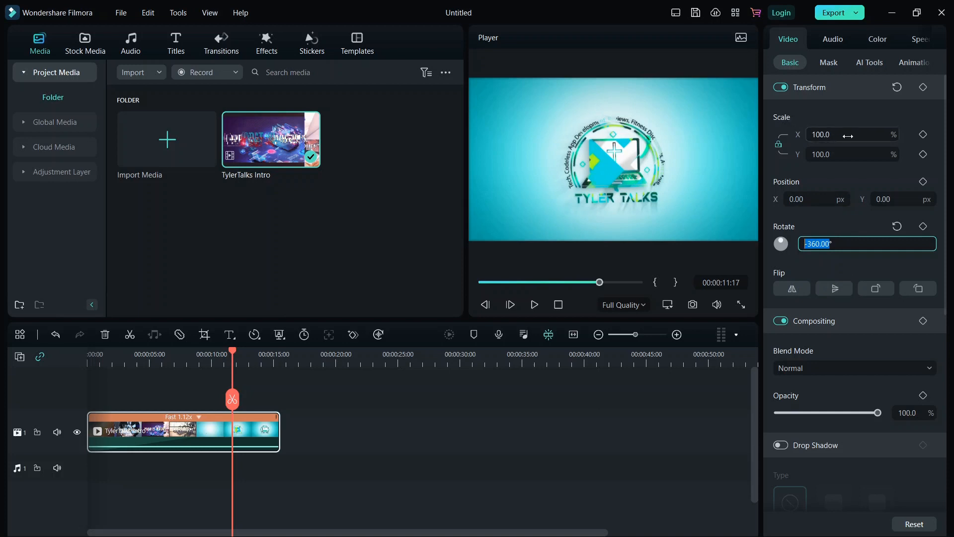
drag(838, 136, 854, 156)
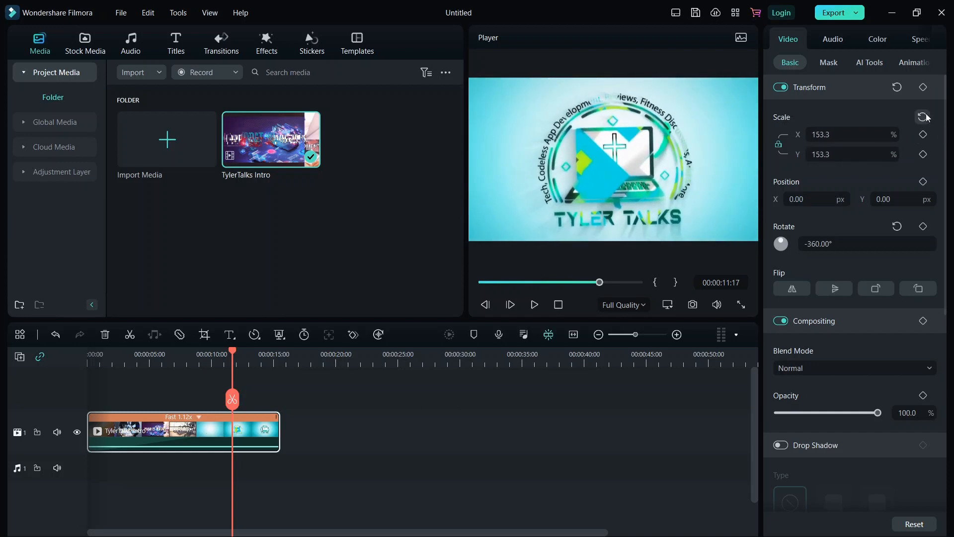
click(922, 117)
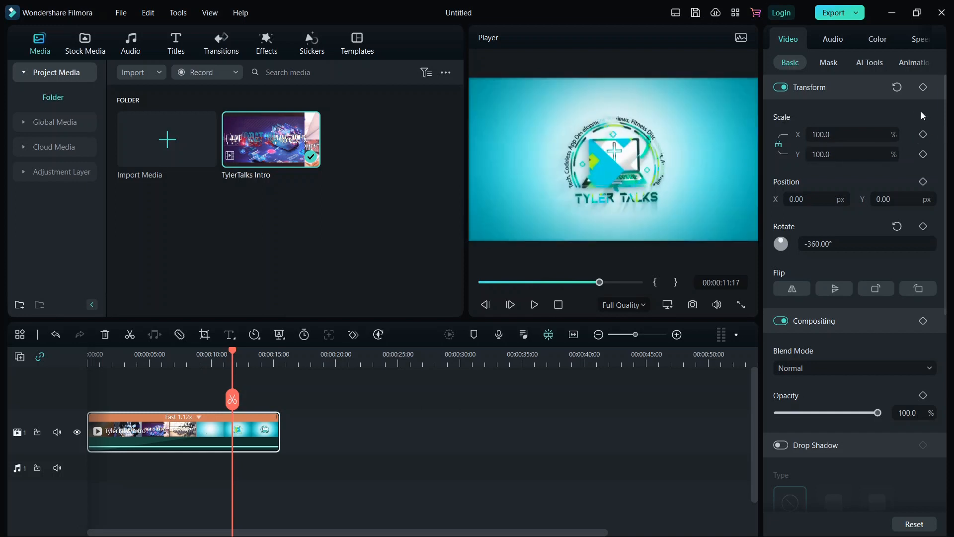
Try a hand-drawn mask, then replace it with a rectangle mask
click(827, 63)
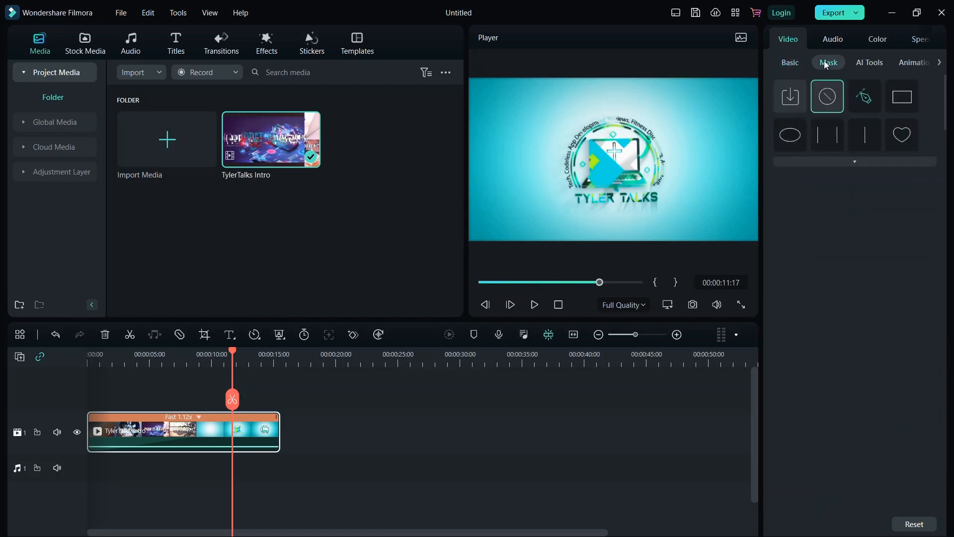
click(867, 101)
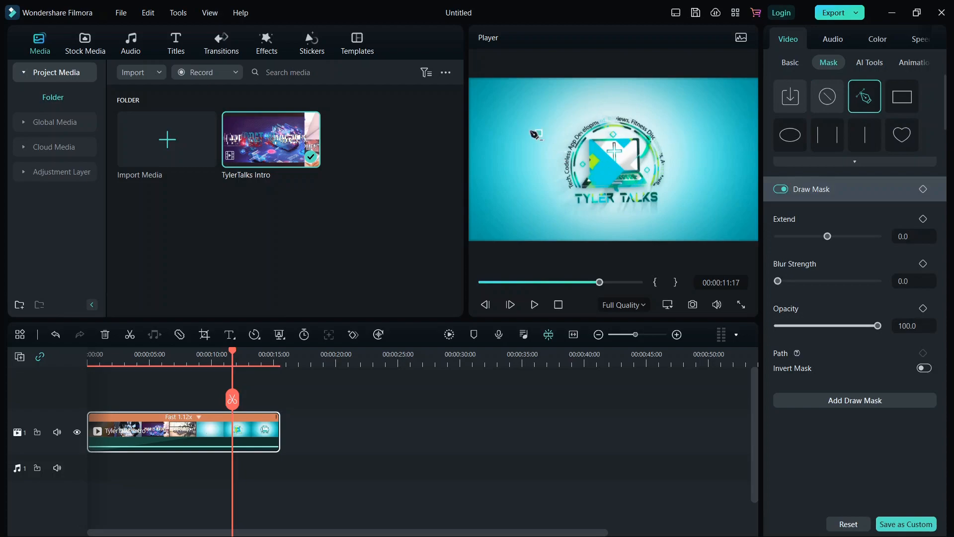
click(510, 145)
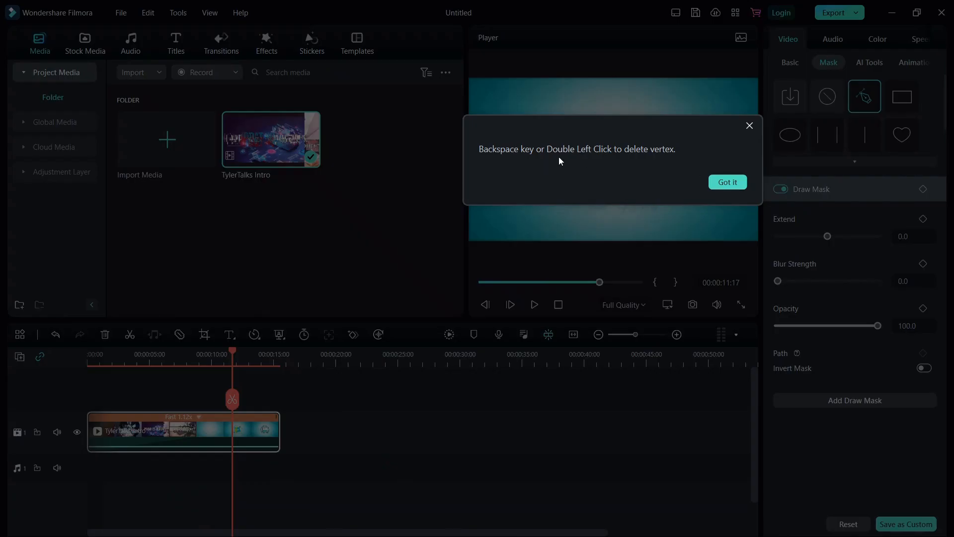
click(728, 183)
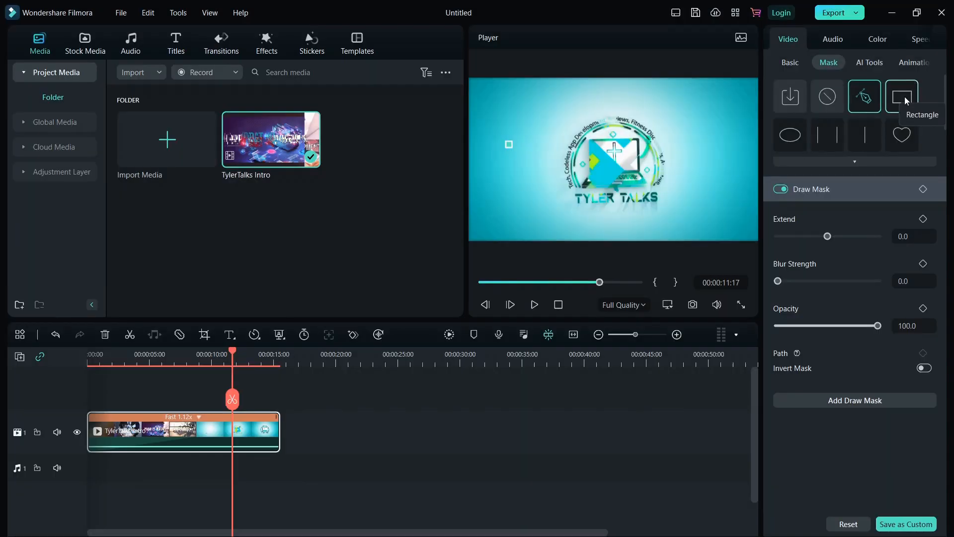
click(906, 100)
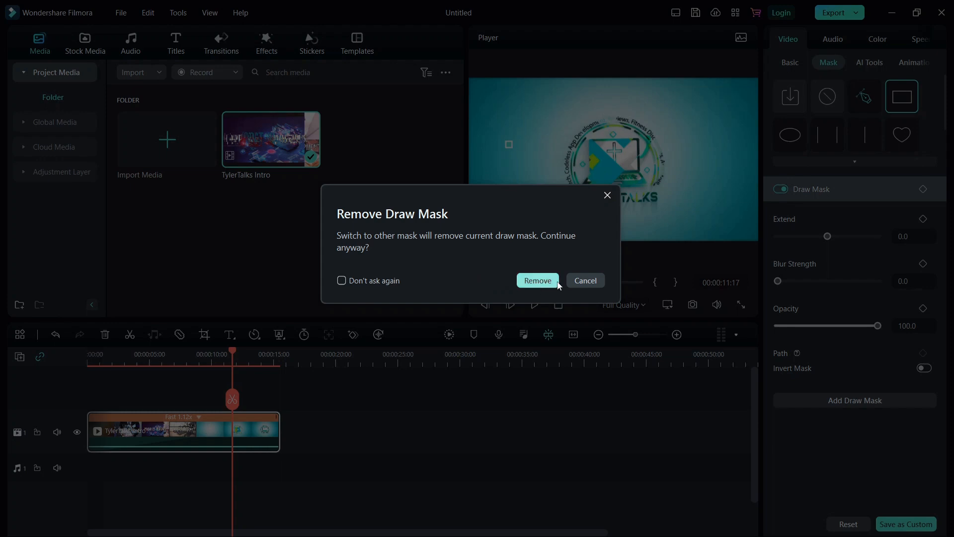
click(542, 281)
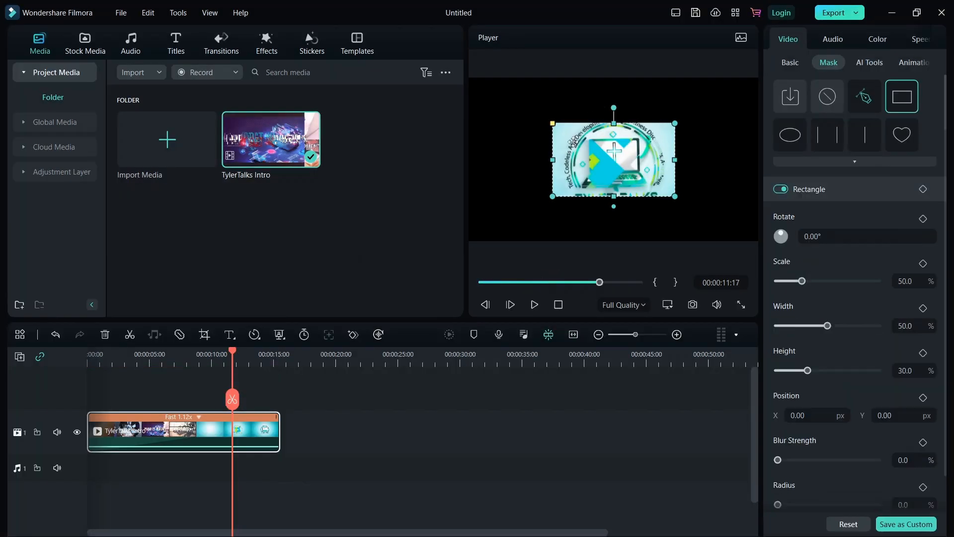
Cycle through circle, parallel lines and linear masks to the Love heart, and preview it
click(789, 135)
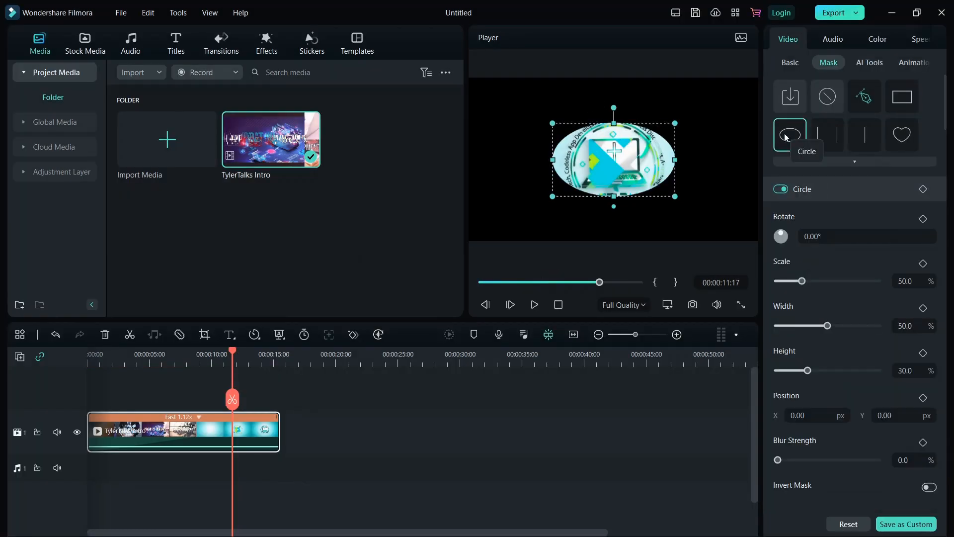
click(827, 134)
click(866, 128)
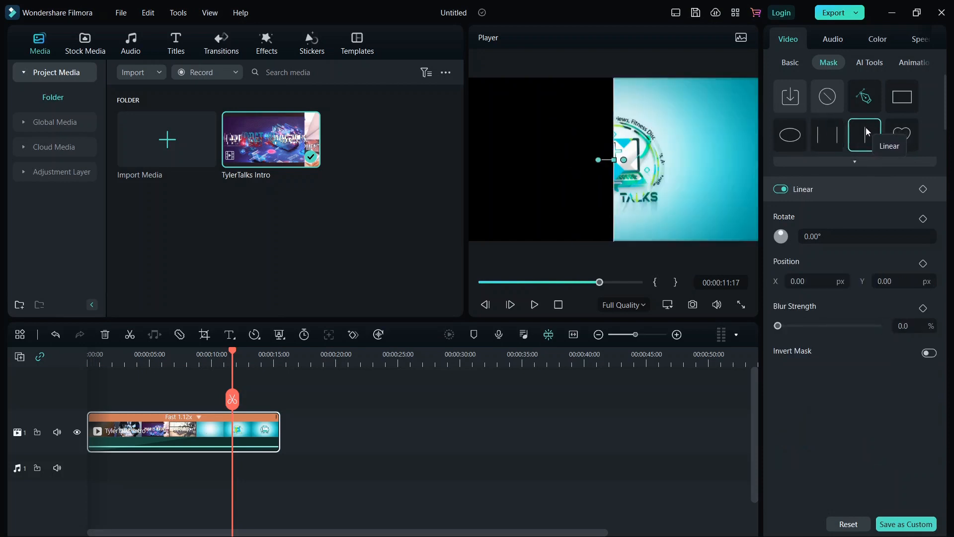
click(901, 137)
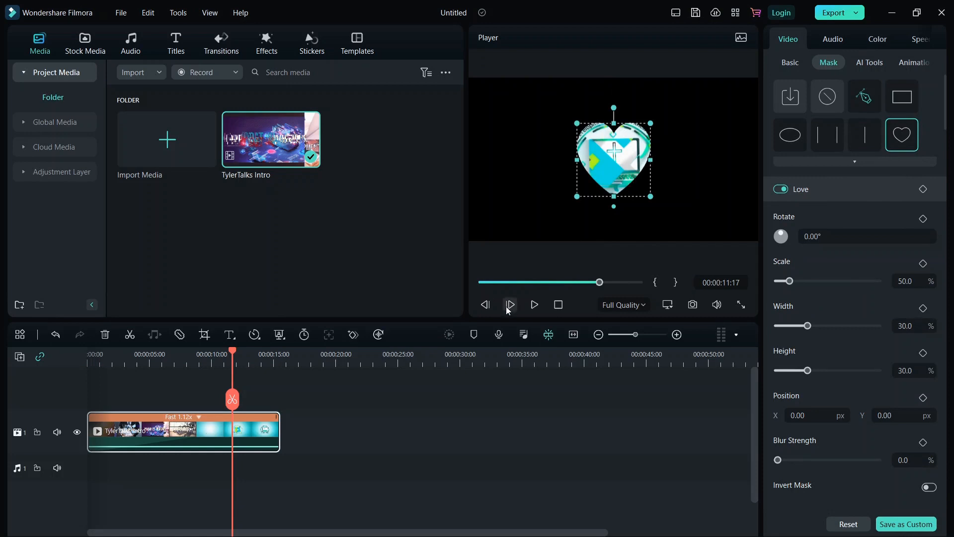
click(533, 306)
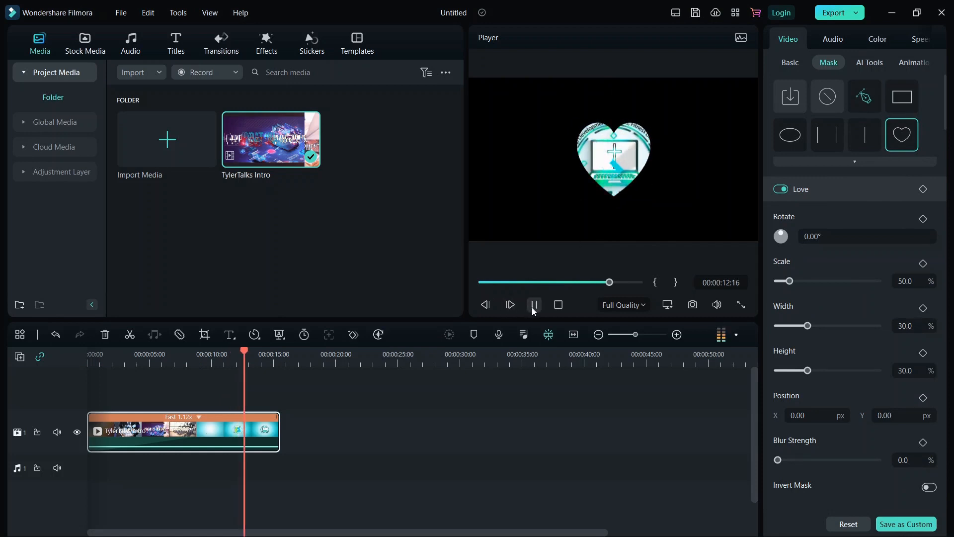
click(479, 282)
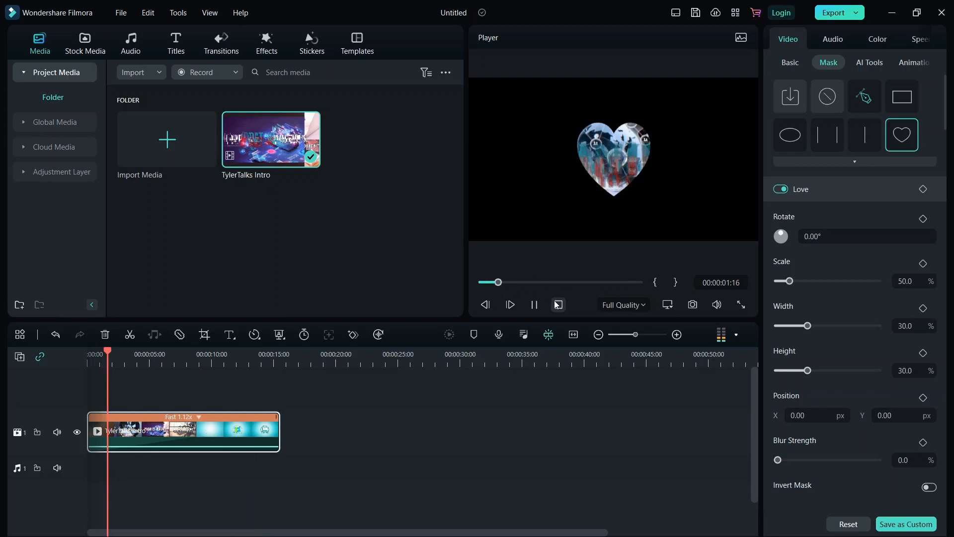
click(534, 305)
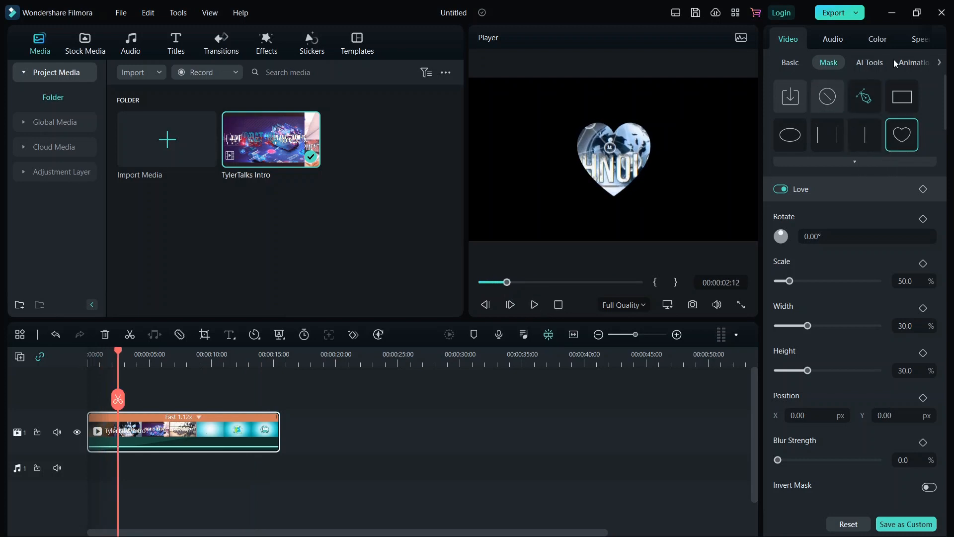
Start importing a custom image as a mask, then cancel it
click(798, 97)
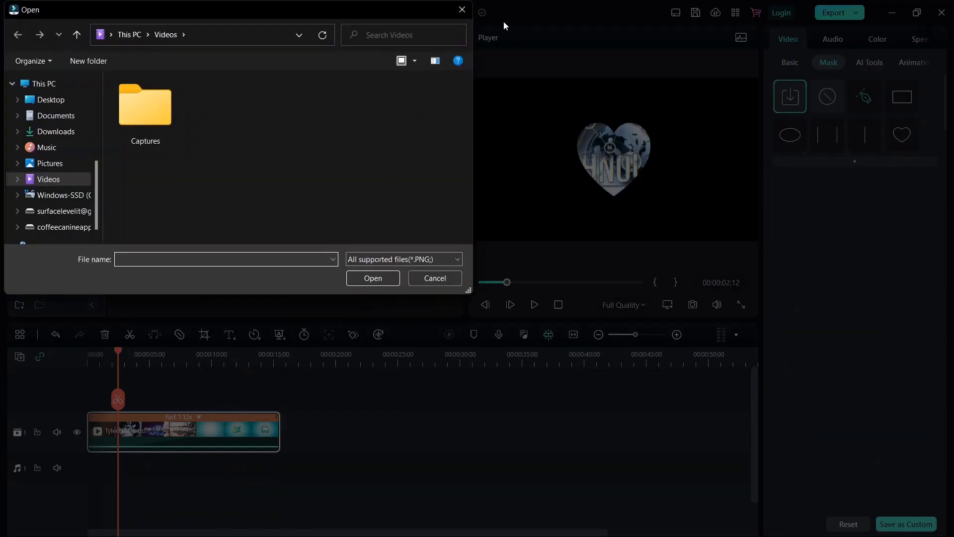
click(462, 9)
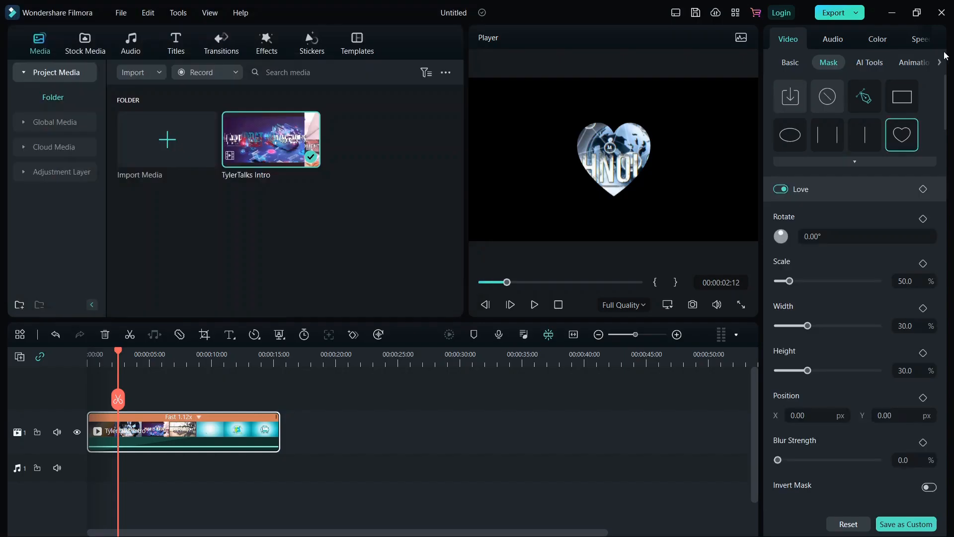
click(879, 63)
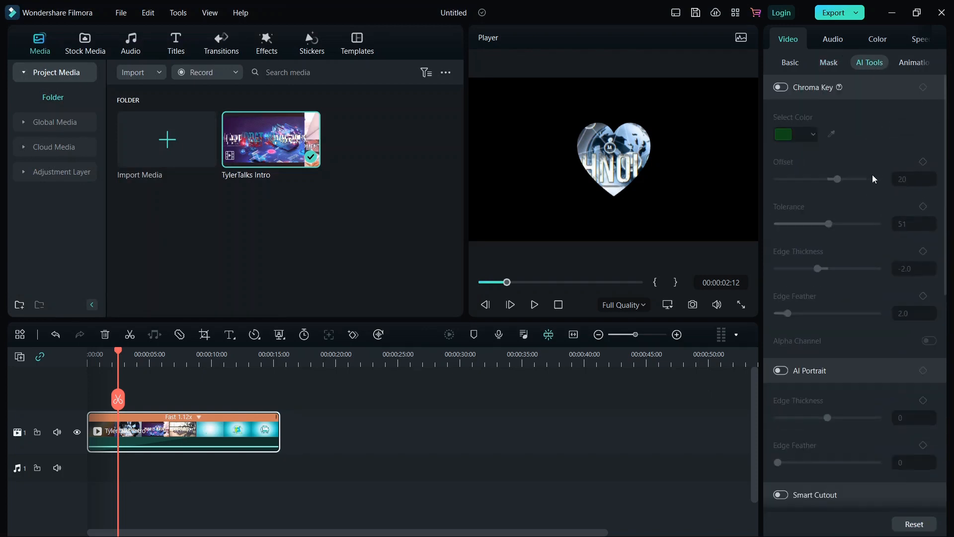
Set the mask to None to remove the heart, then show the preset animation list
click(908, 67)
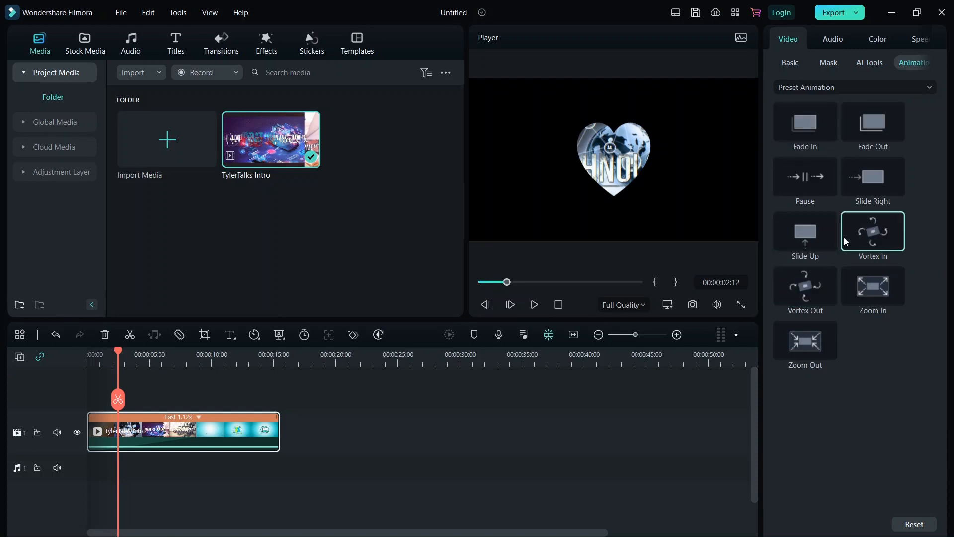
click(859, 63)
click(837, 65)
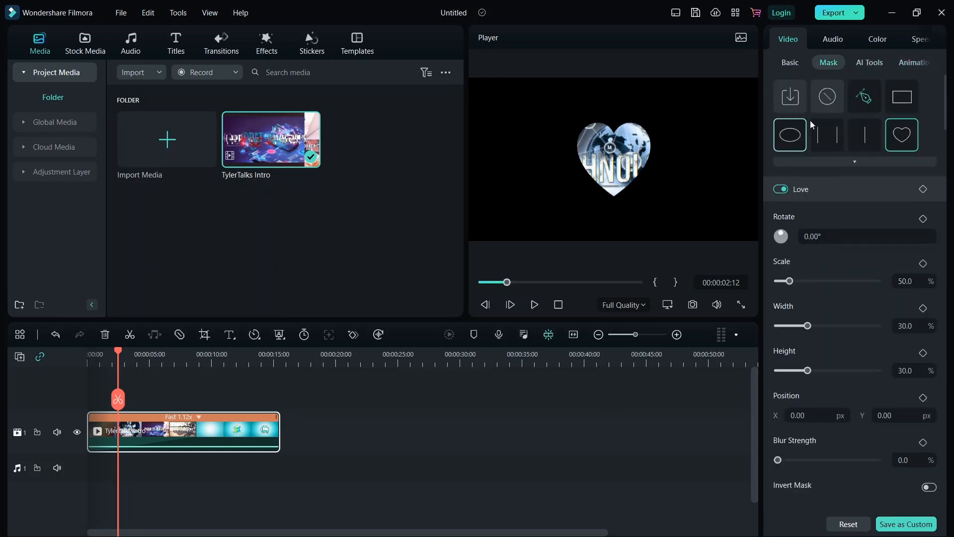
click(828, 99)
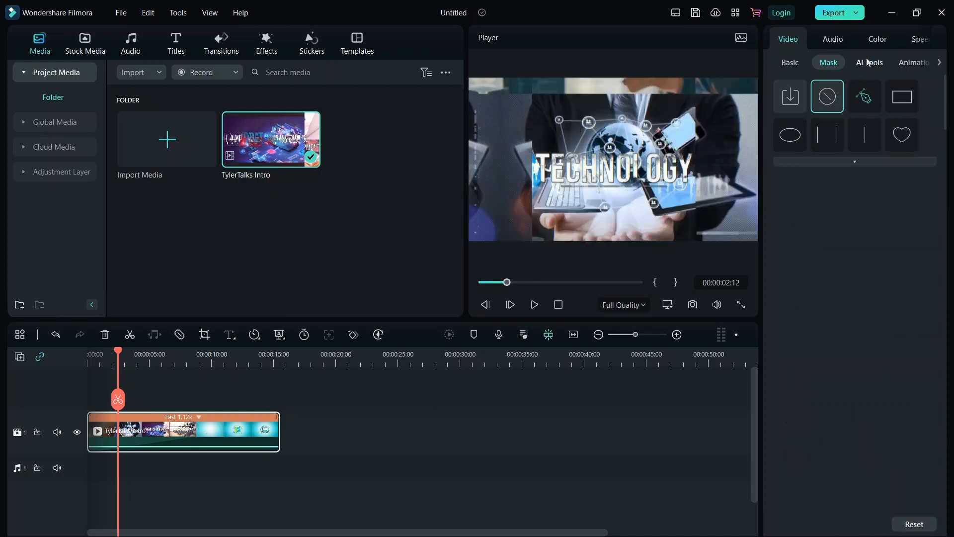
click(842, 43)
click(880, 42)
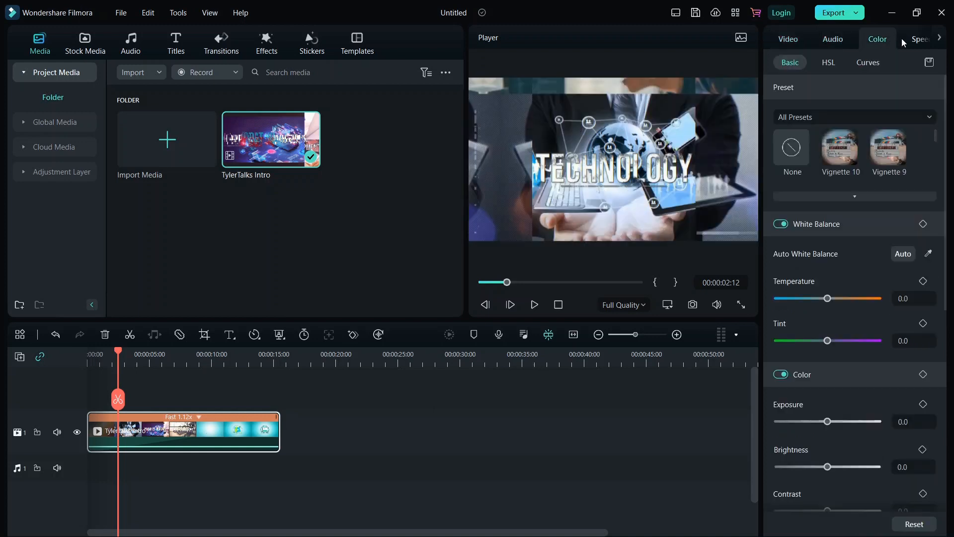
click(788, 39)
click(906, 63)
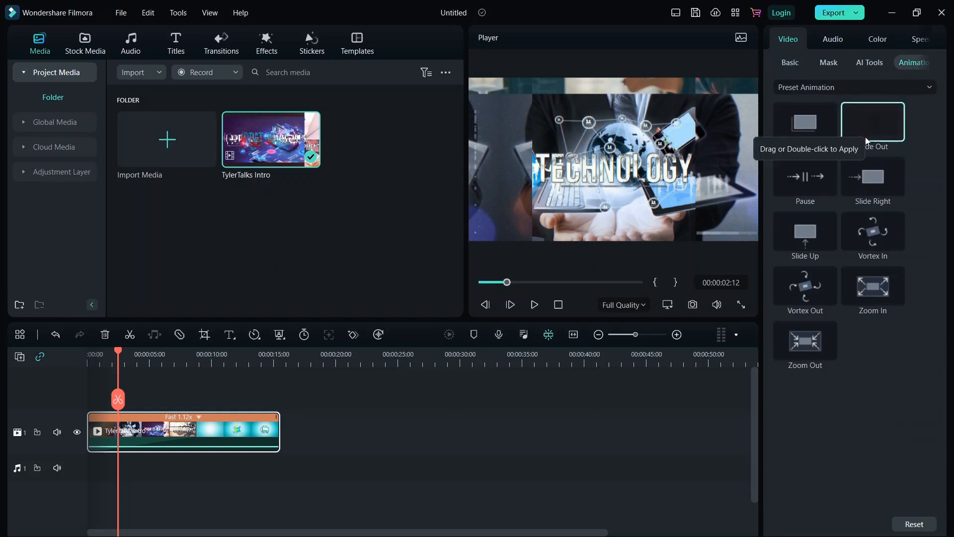
Apply the Fade Out animation to the intro clip and preview it from the start
drag(866, 136, 864, 110)
double_click(864, 110)
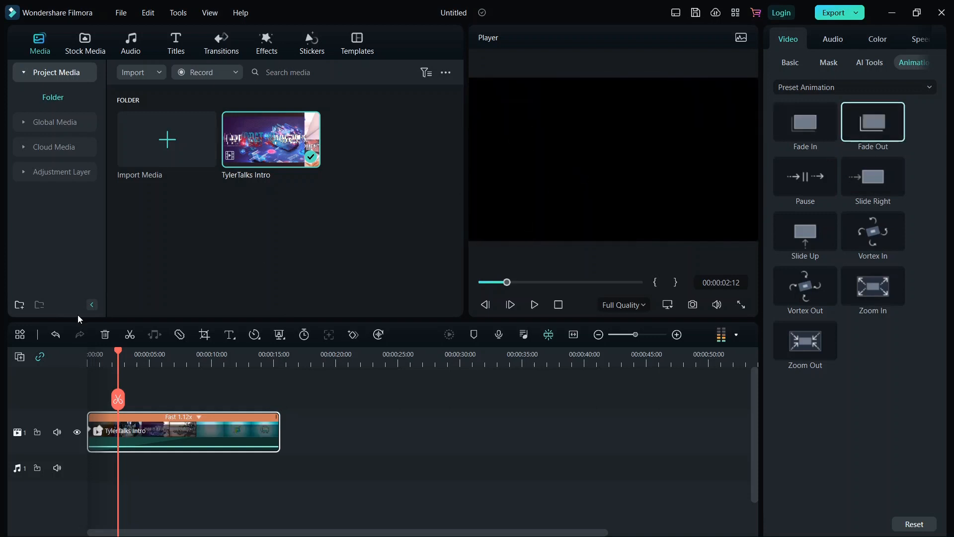
drag(506, 282, 483, 283)
click(535, 304)
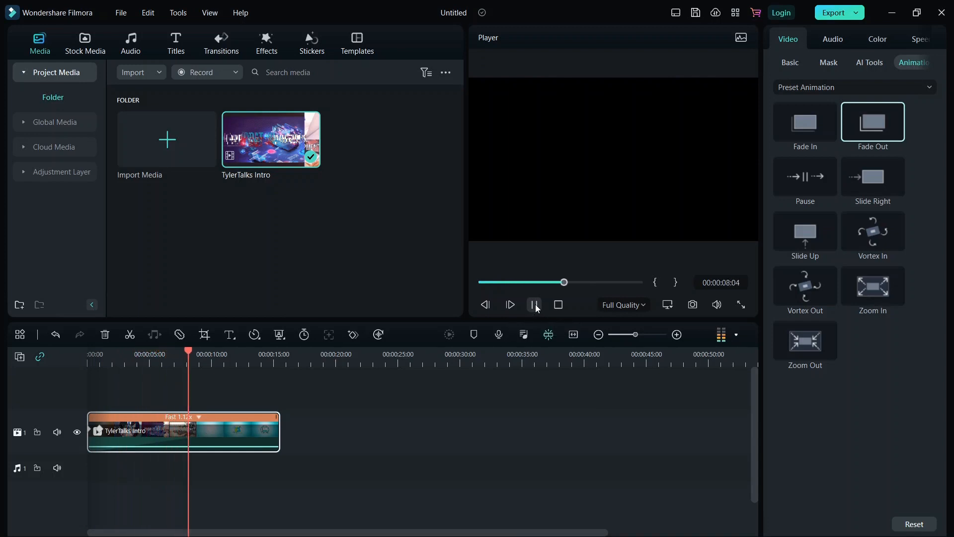
click(535, 305)
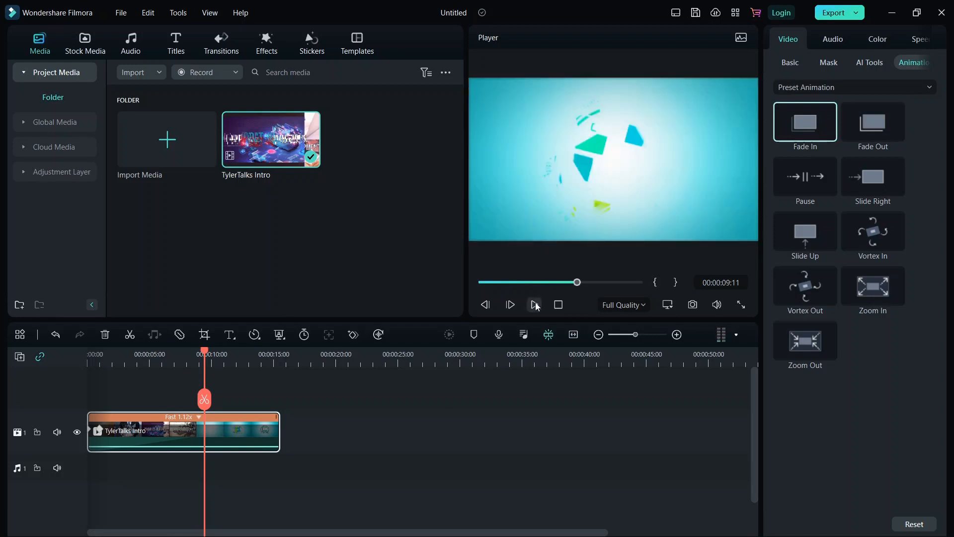
click(511, 283)
click(534, 305)
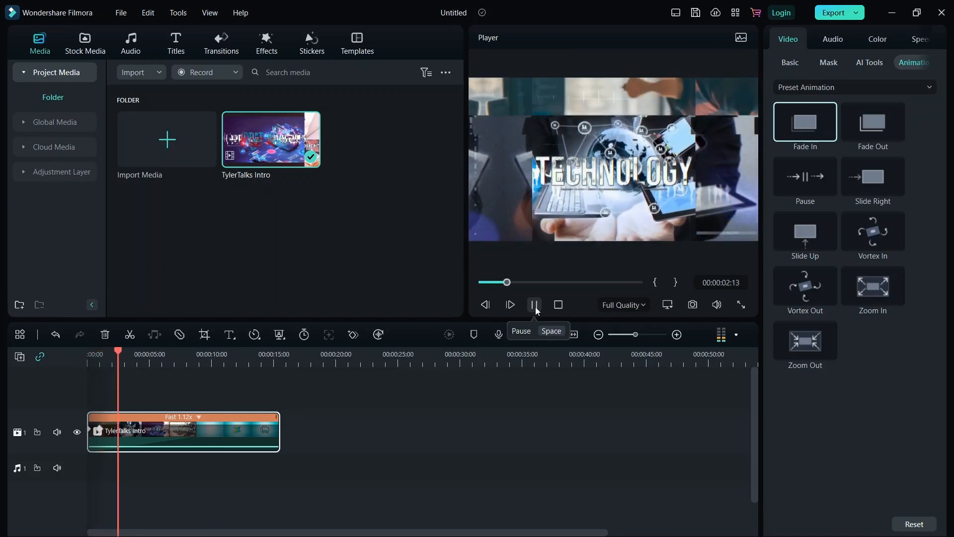
click(535, 305)
Apply the Vortex Out animation and preview it from near the start
click(808, 293)
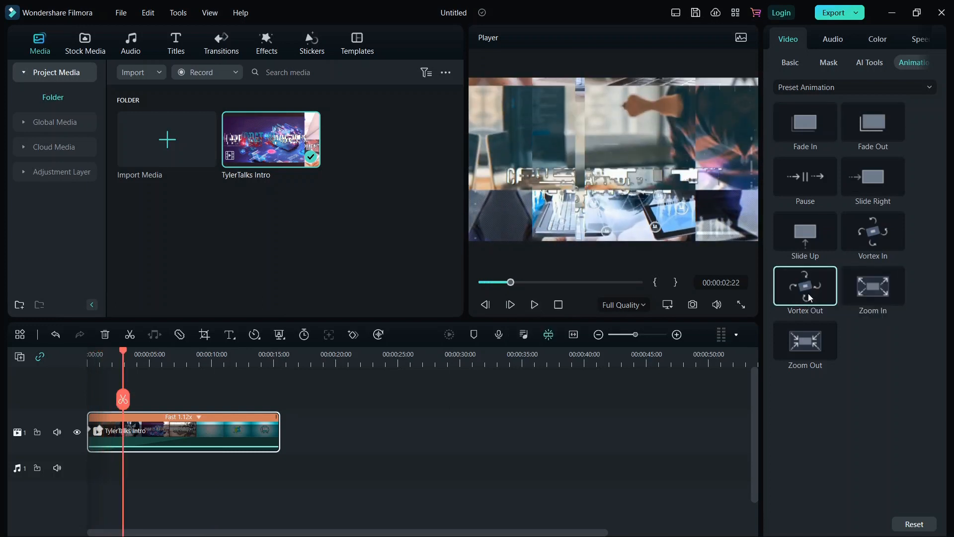
double_click(806, 291)
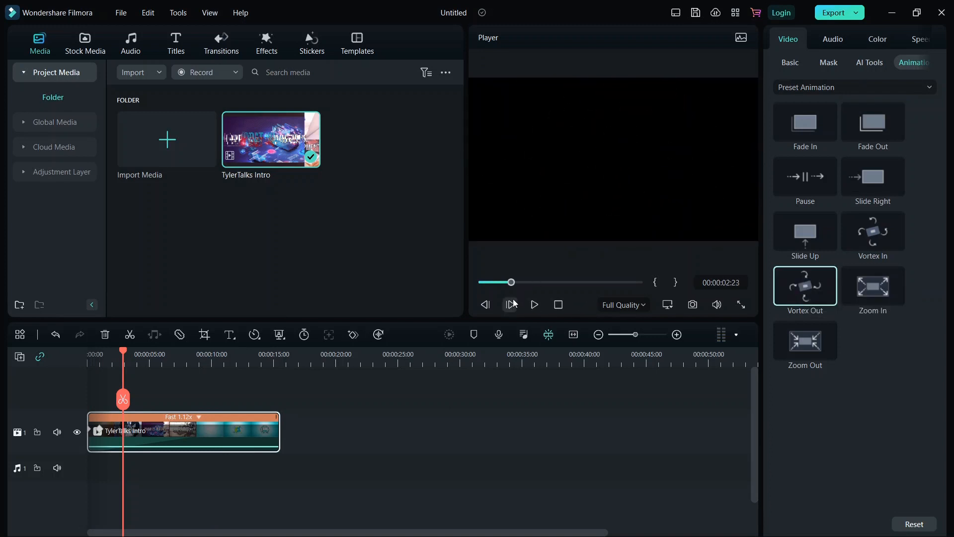
drag(514, 286, 483, 284)
click(534, 305)
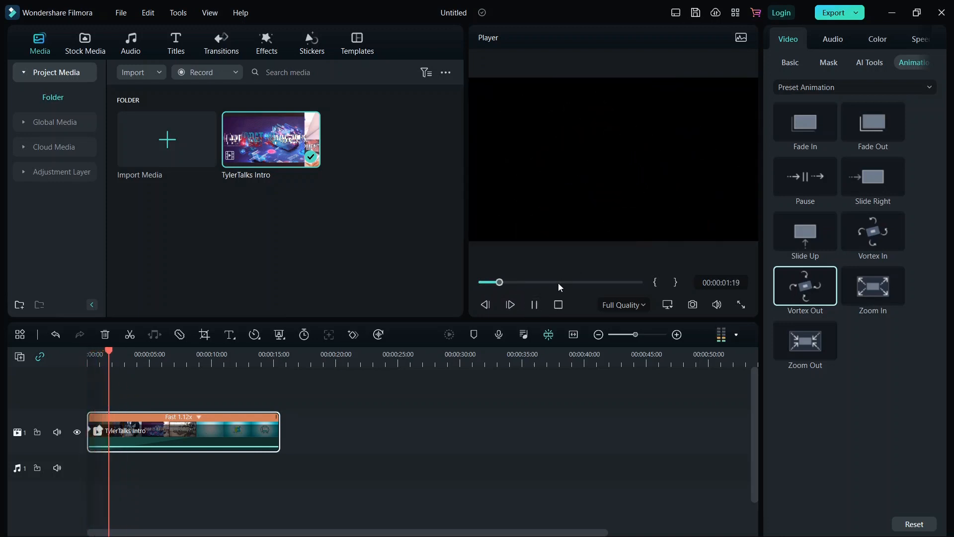
click(535, 305)
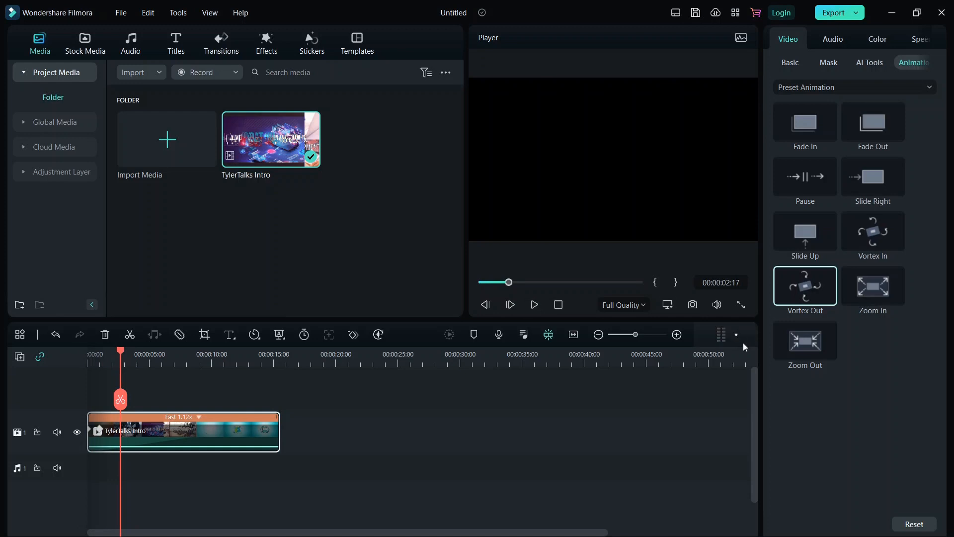
Preview the Zoom Out and Zoom In animations, ending with the Pause preset applied
click(804, 339)
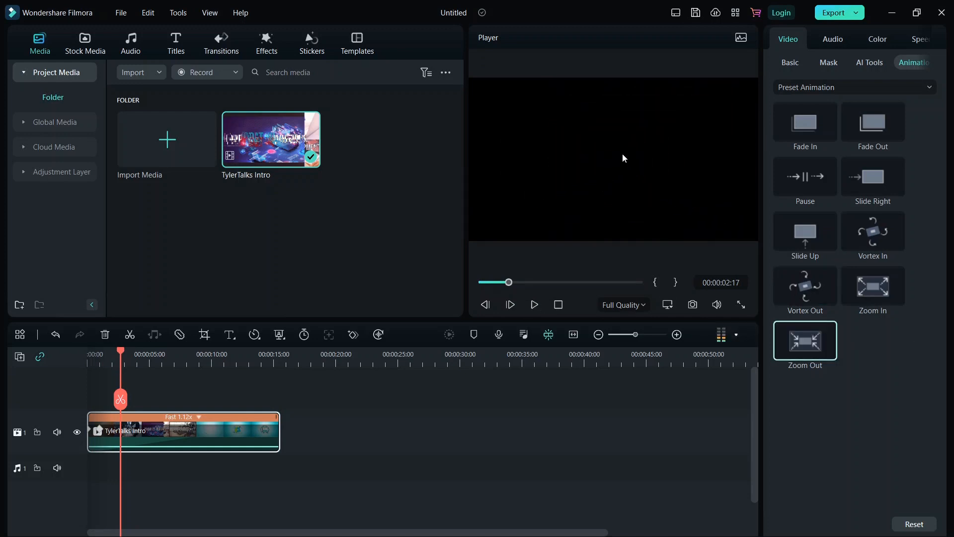
click(852, 288)
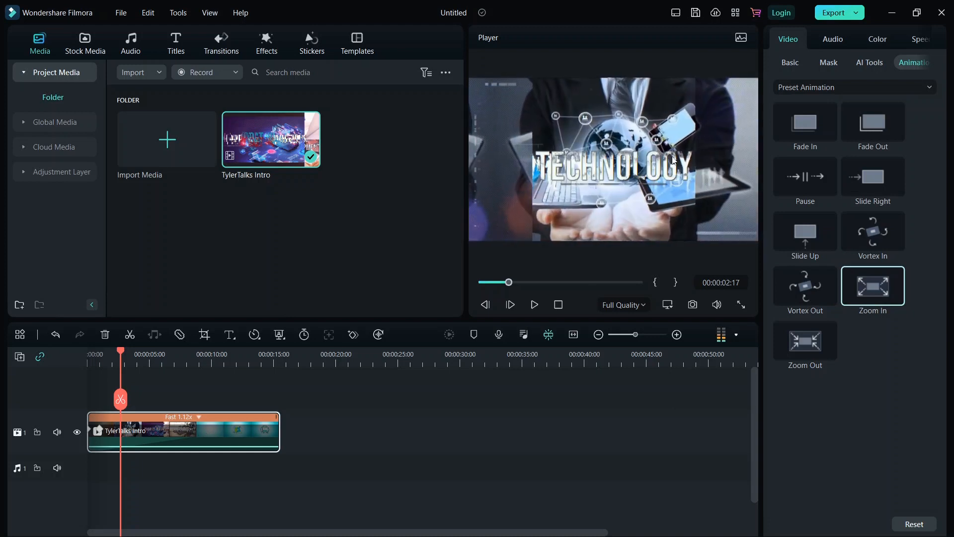
click(825, 174)
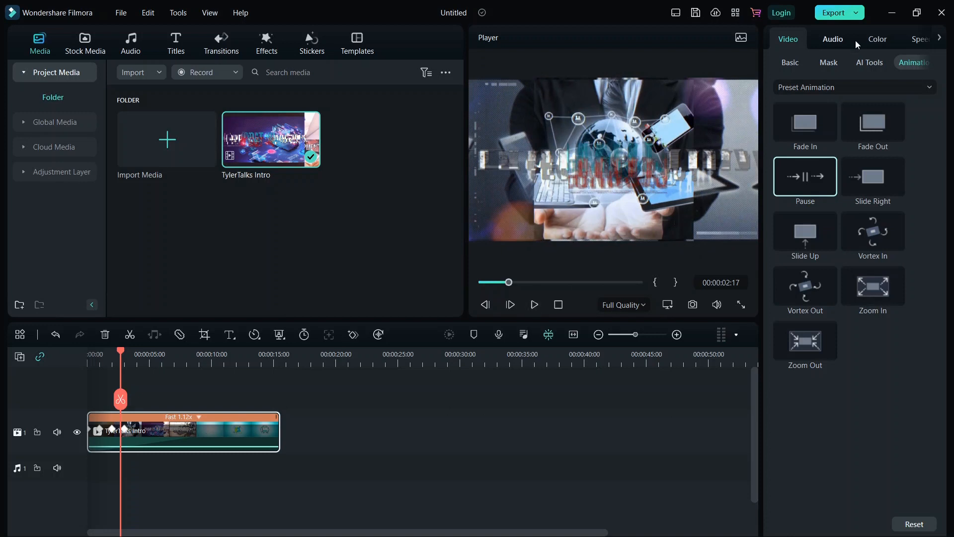
click(940, 64)
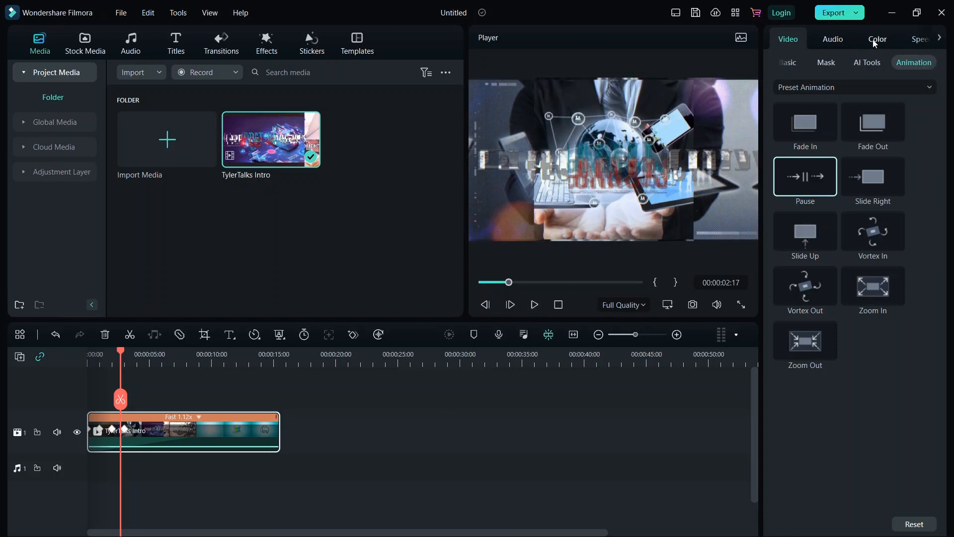
Check the clip's Audio, Color and 1.12 Speed settings, then return to Basic video settings
click(834, 39)
click(877, 40)
click(920, 40)
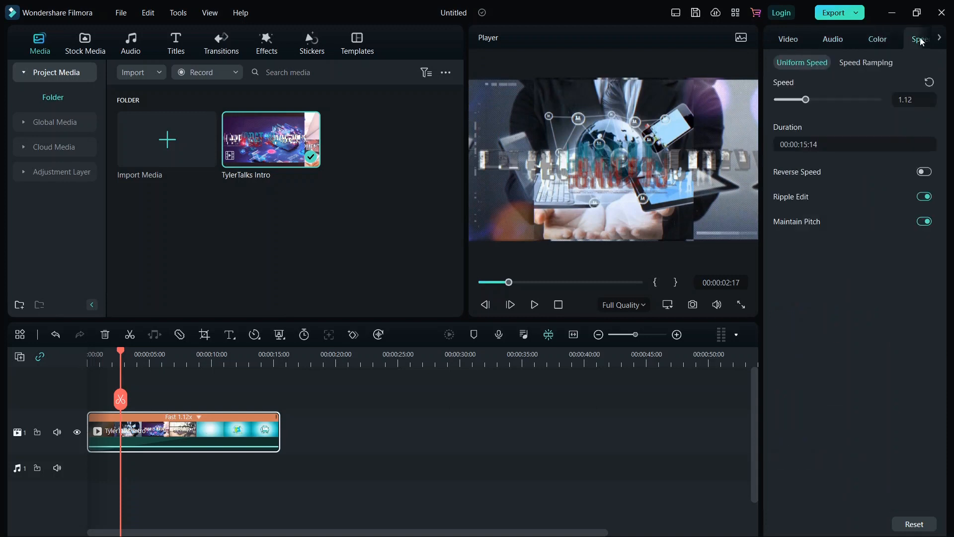
click(790, 39)
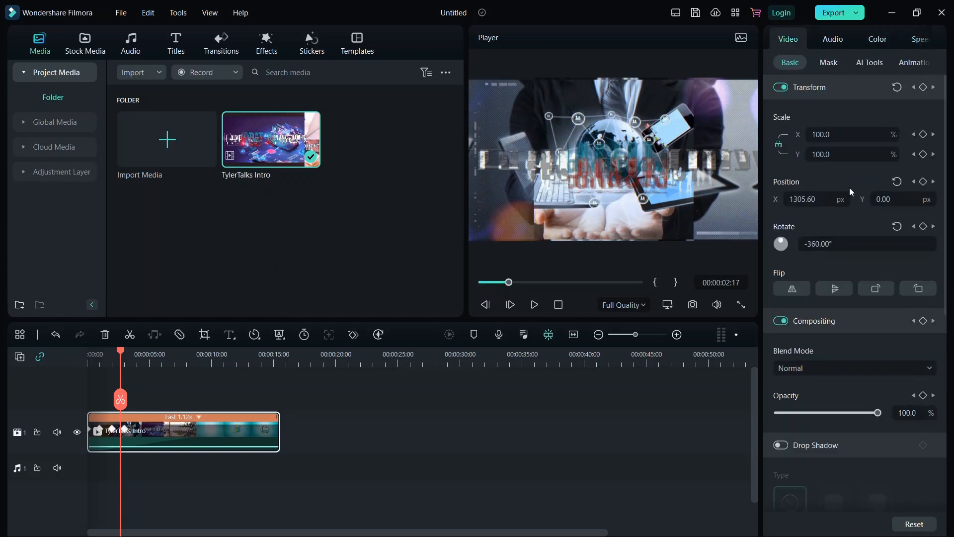
scroll(835, 242, down, 5)
scroll(834, 242, up, 5)
Keep the preview at Full Quality and add a second TylerTalks Intro copy to the timeline
click(644, 307)
click(644, 308)
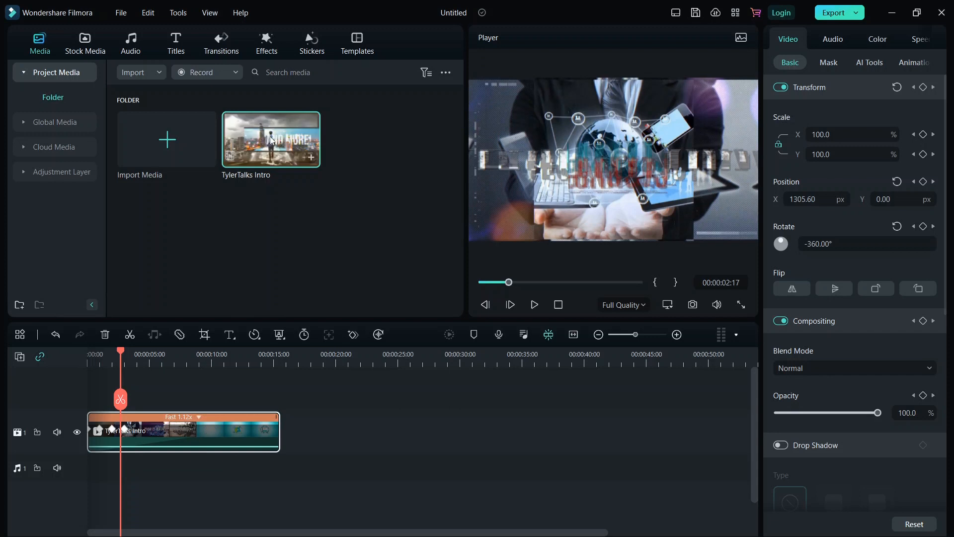
drag(276, 137, 188, 392)
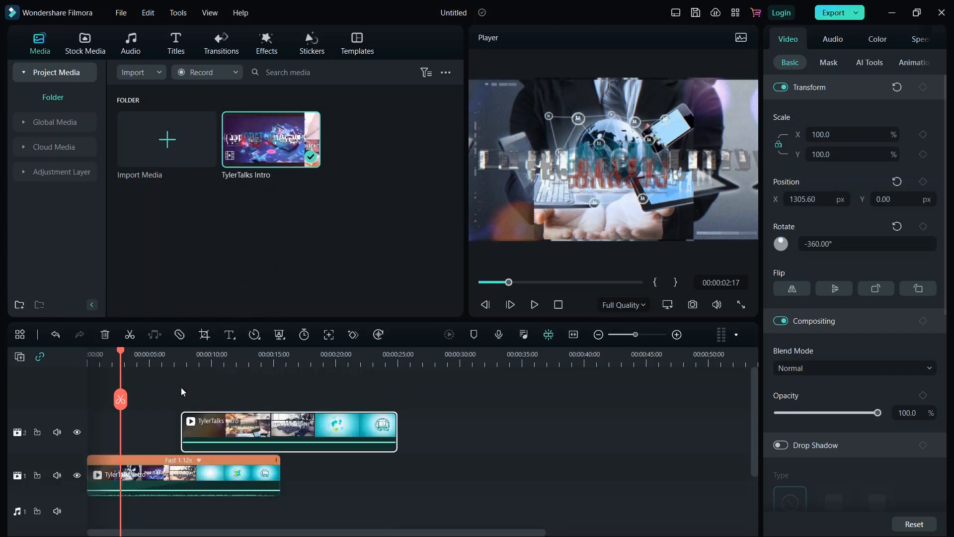
Add one more TylerTalks Intro copy, then delete both extra copies from the upper tracks
drag(286, 149, 278, 390)
scroll(266, 450, down, 2)
scroll(266, 450, up, 1)
click(266, 450)
key(Delete)
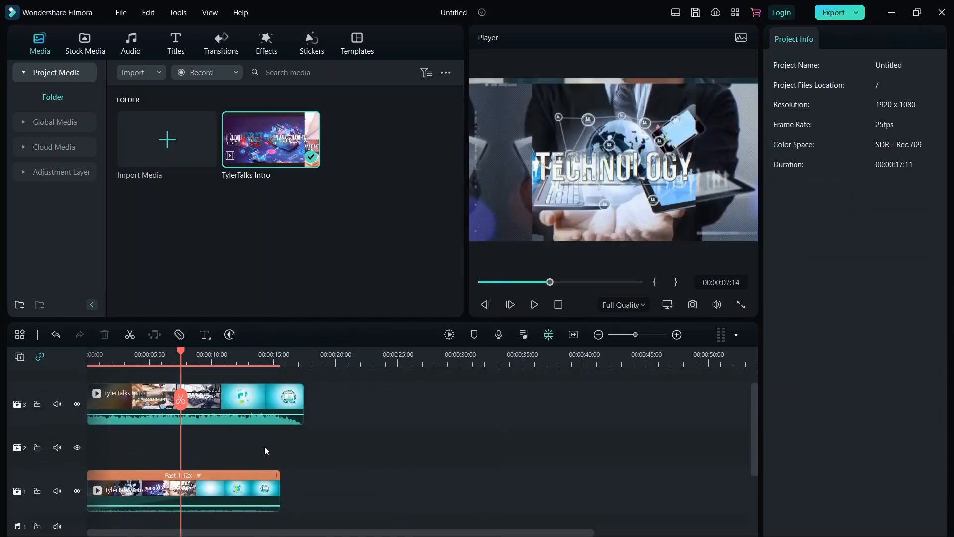
click(258, 401)
key(Delete)
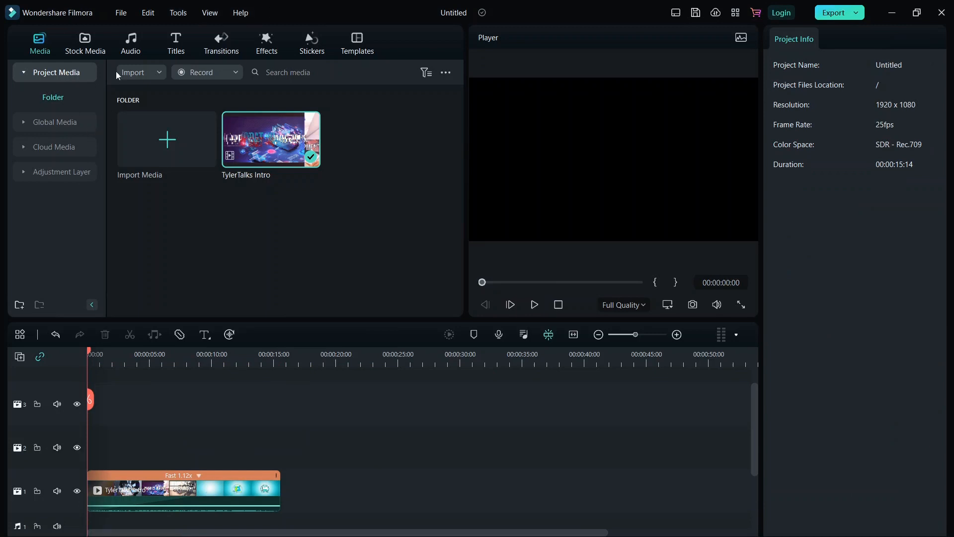
Browse Stock Media's Filmstock Green Screen clips and add Explosion02 to track 2
click(49, 124)
click(41, 77)
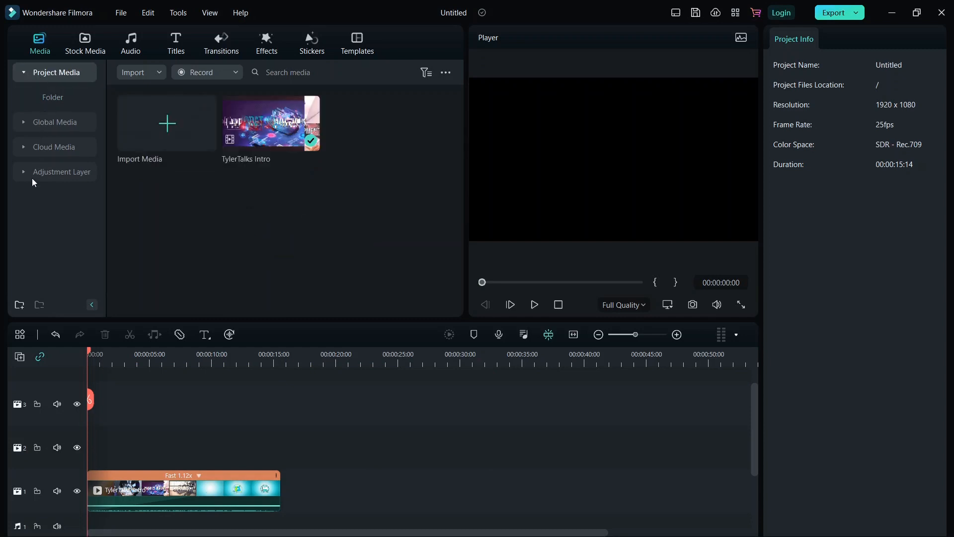
click(86, 50)
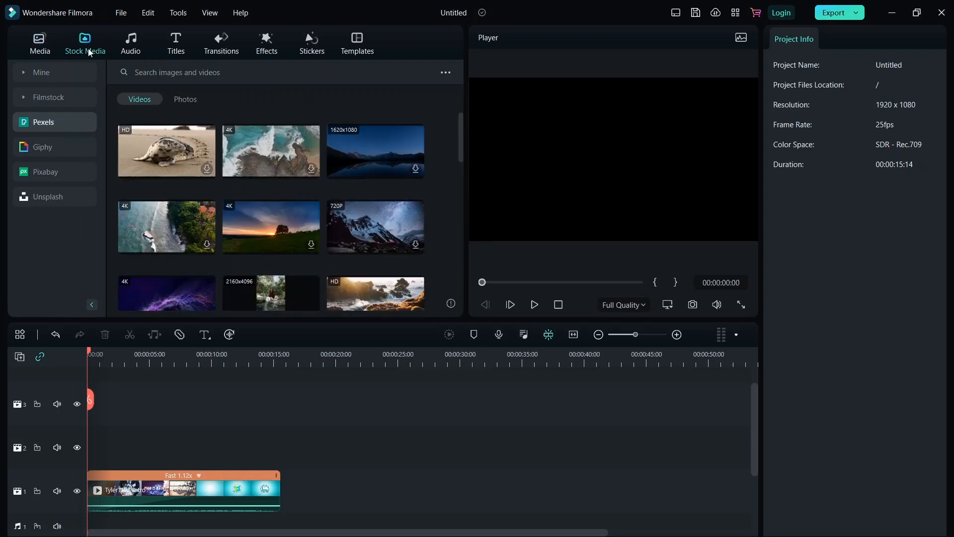
click(46, 75)
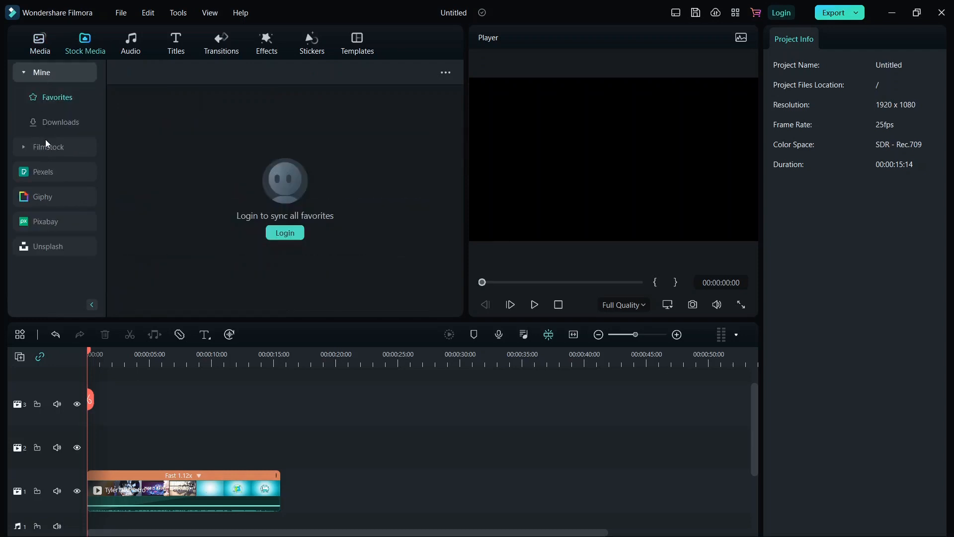
click(46, 141)
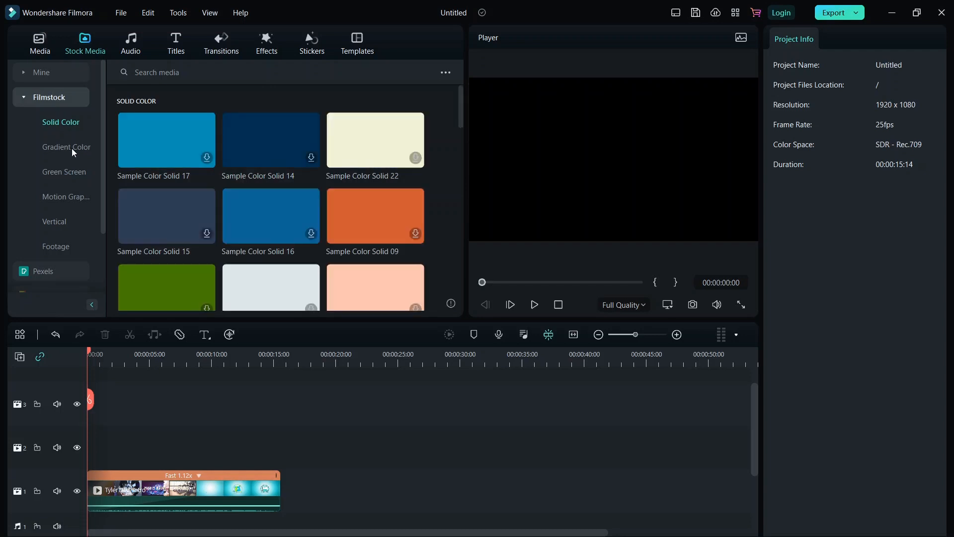
scroll(290, 188, down, 5)
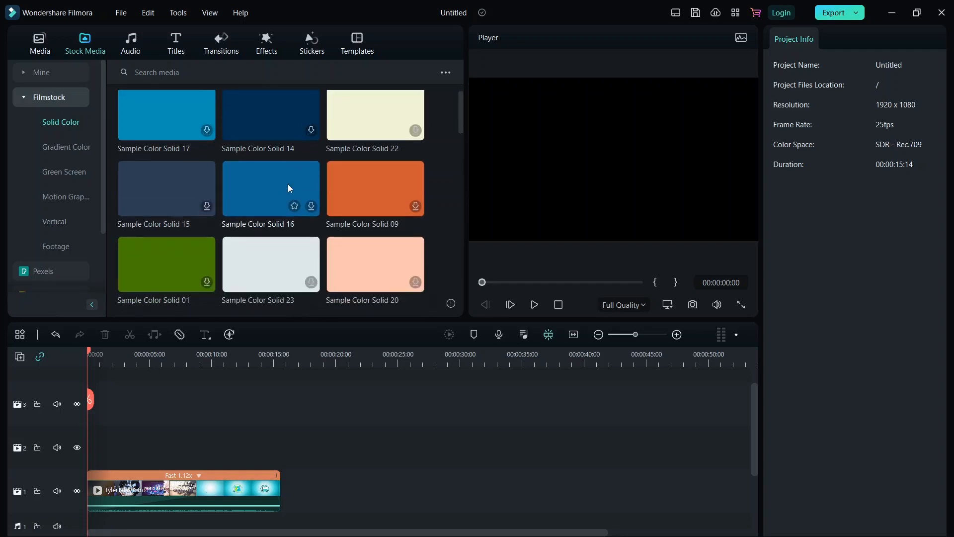
click(65, 171)
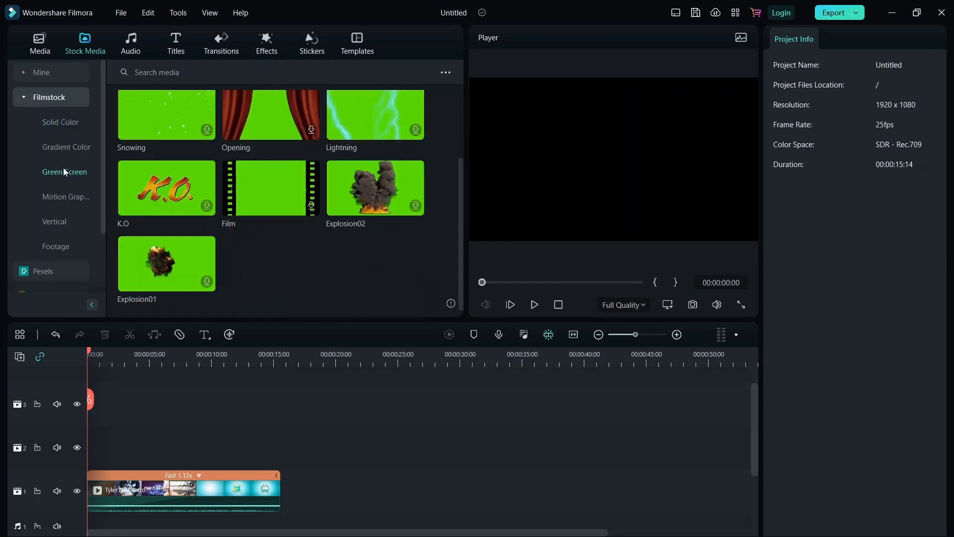
drag(361, 200, 171, 437)
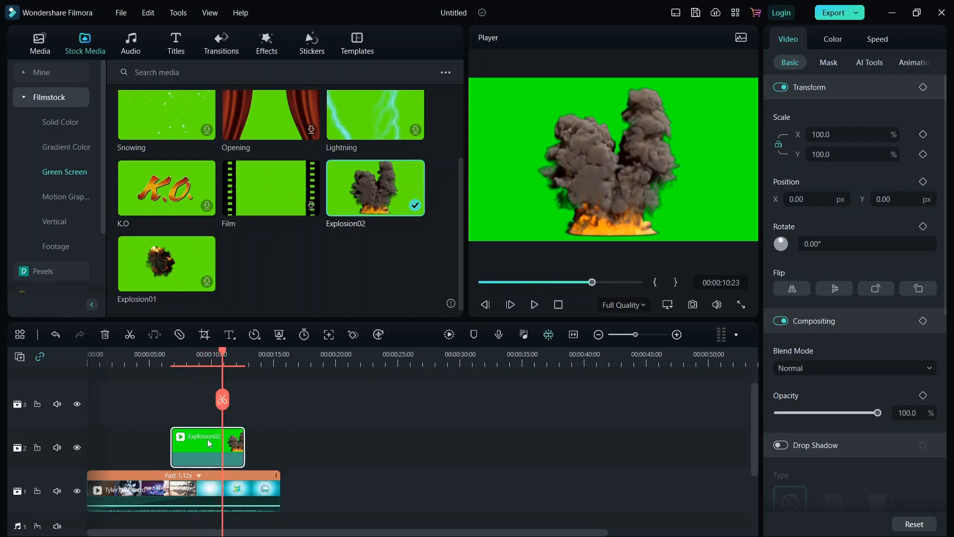
Delete the selected Explosion02 clip from track 2
key(Delete)
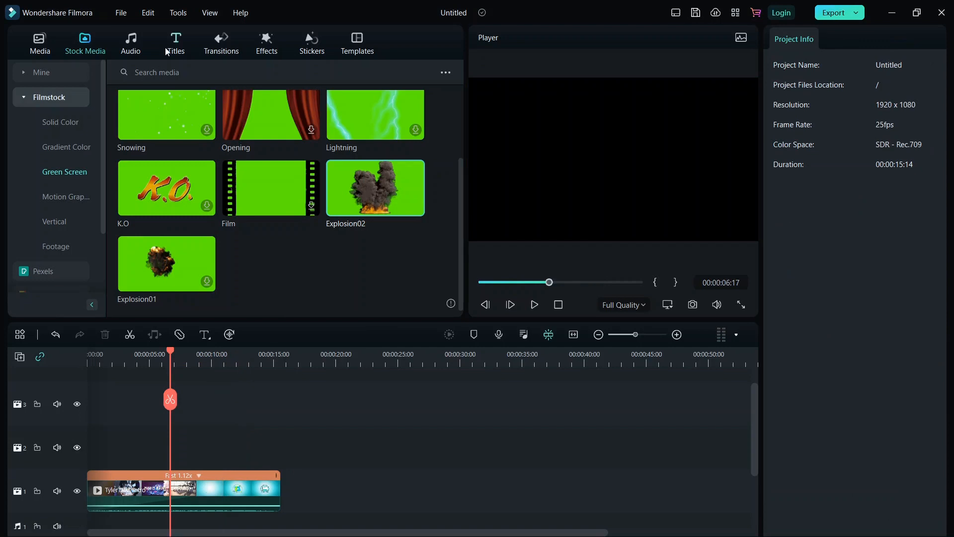
Add the Giphy IT'S COLD! GIF to track 2 starting at zero, then play it back
scroll(55, 209, down, 3)
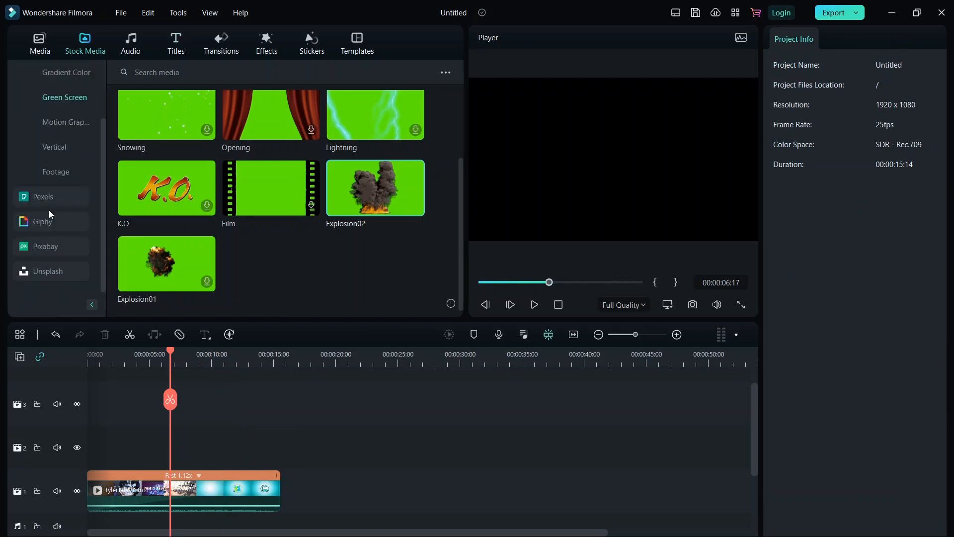
click(40, 216)
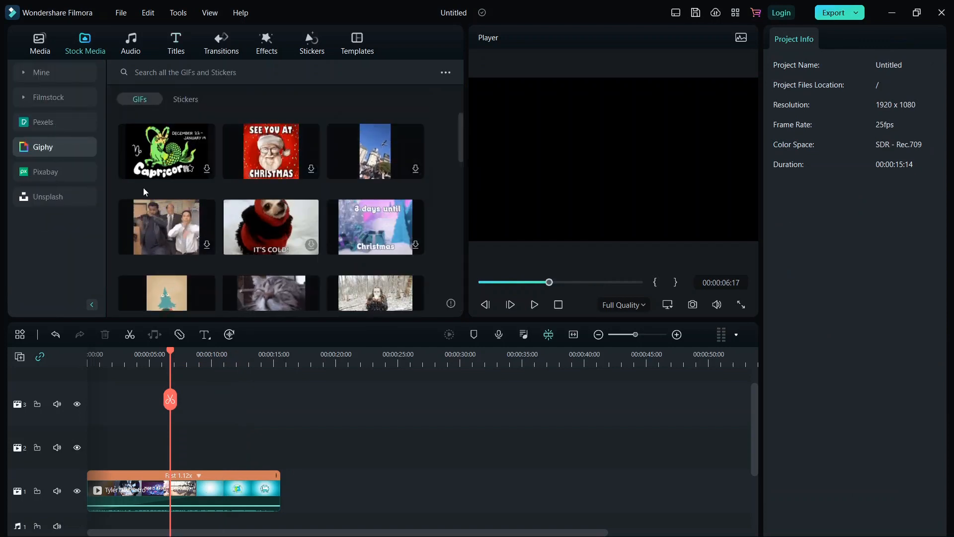
drag(225, 234, 229, 447)
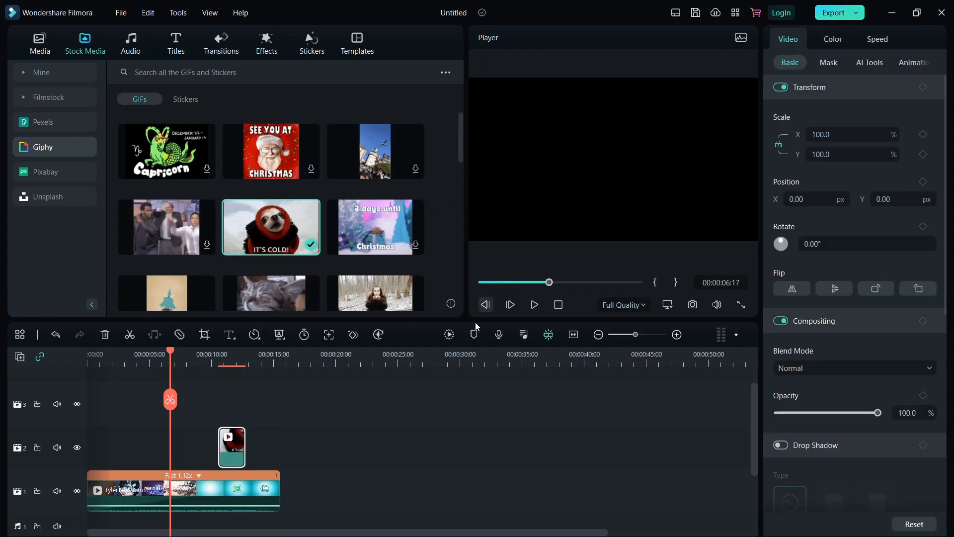
click(199, 431)
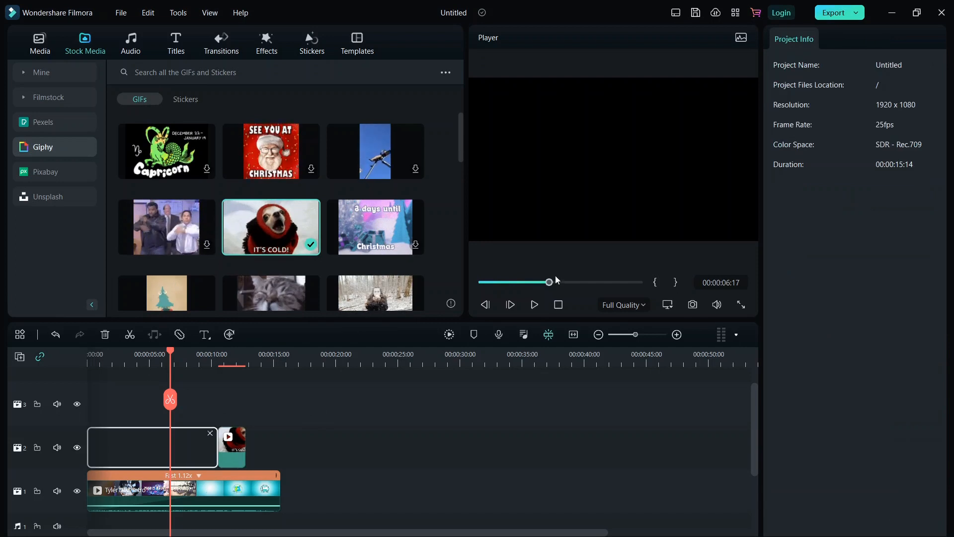
click(210, 433)
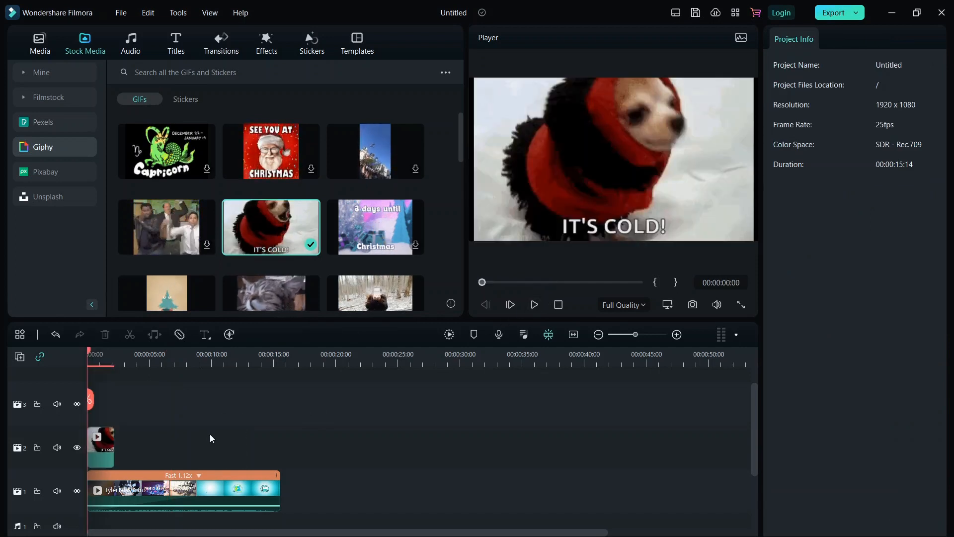
click(535, 306)
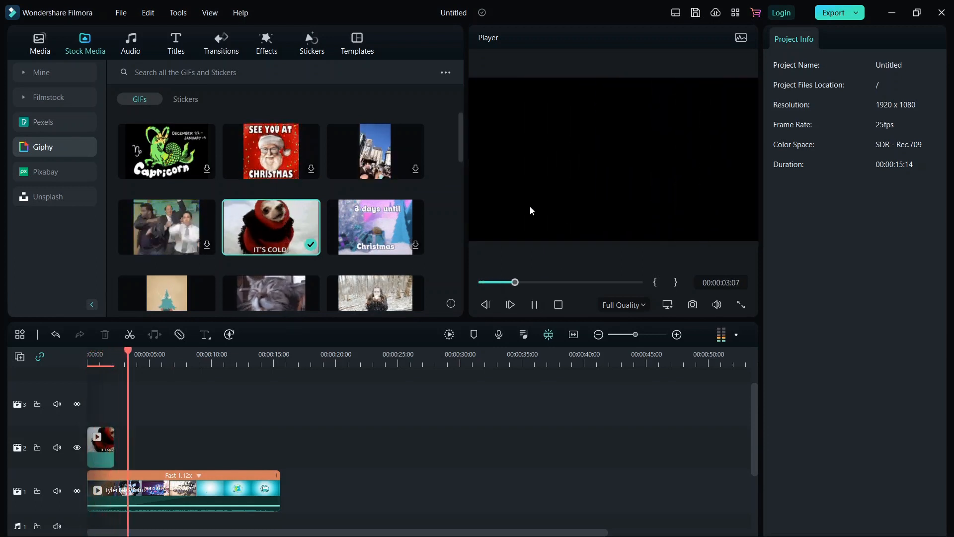
click(535, 305)
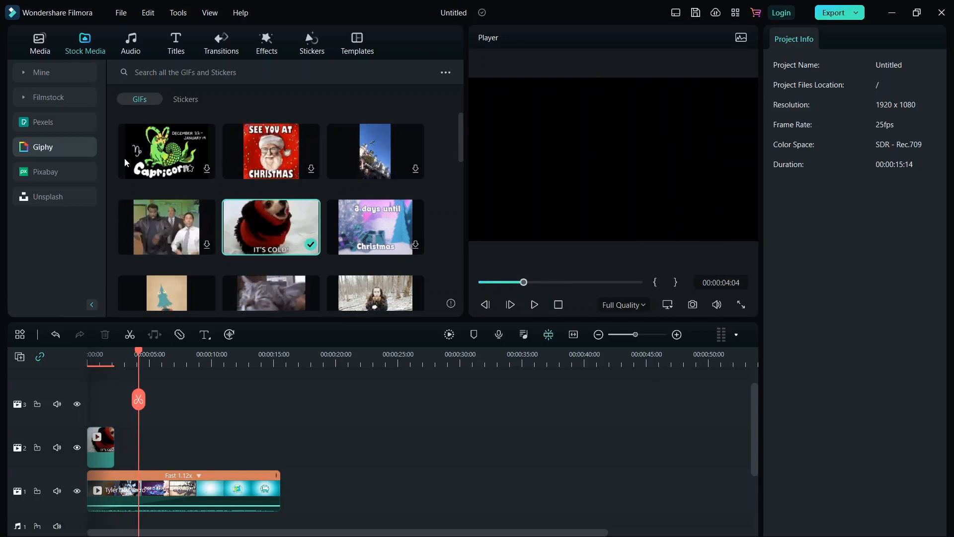
Browse the Pixabay and Unsplash stock media collections
click(55, 172)
click(53, 199)
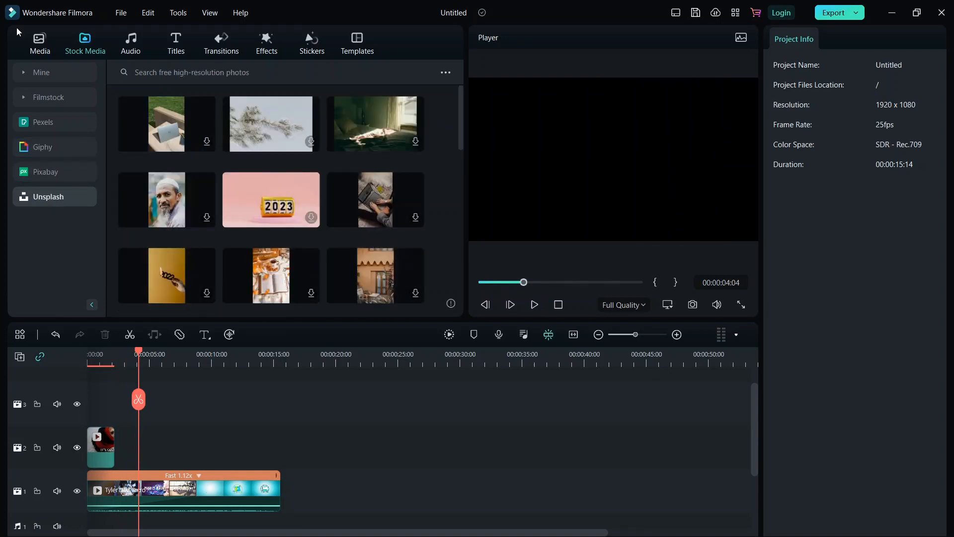
click(51, 173)
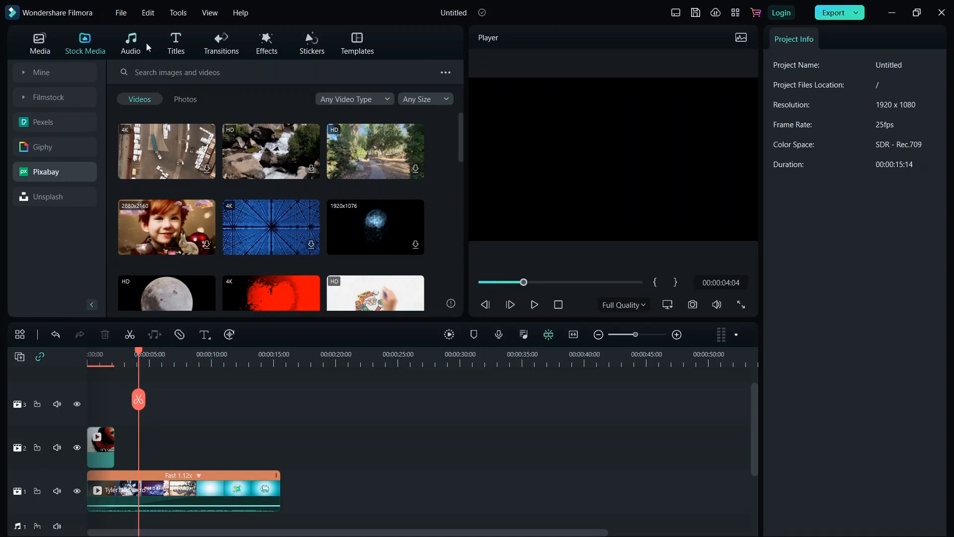
Add Jingle Bells to the audio track and preview it from about seven seconds
click(128, 44)
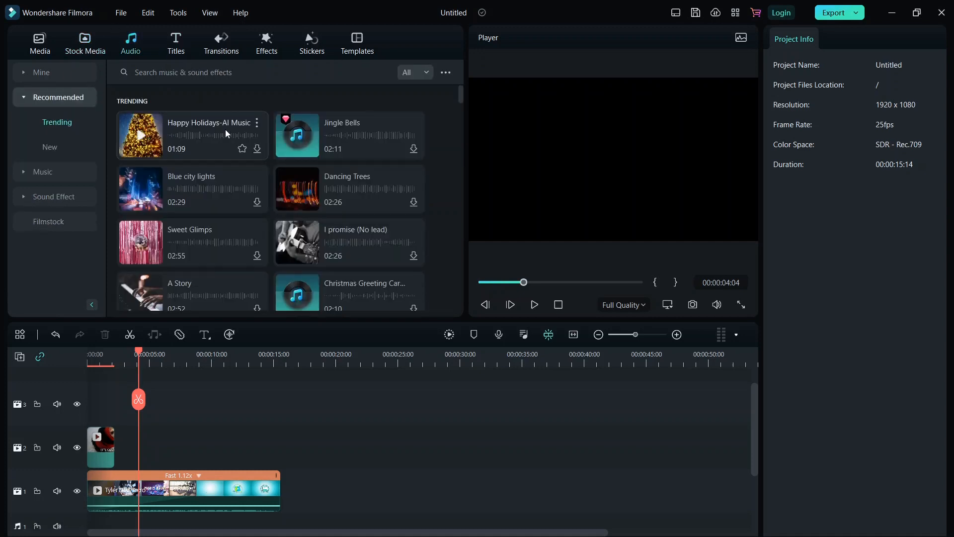
scroll(222, 195, down, 3)
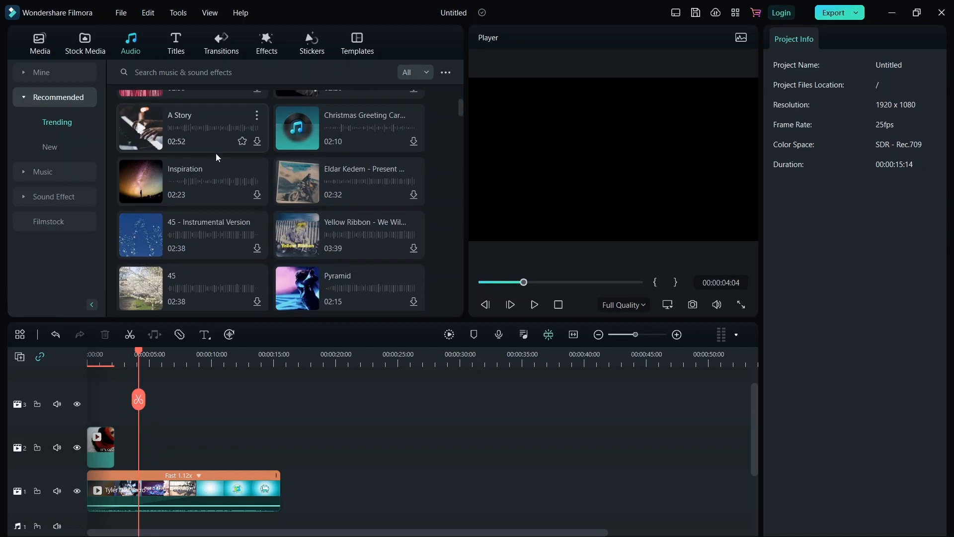
scroll(209, 173, up, 3)
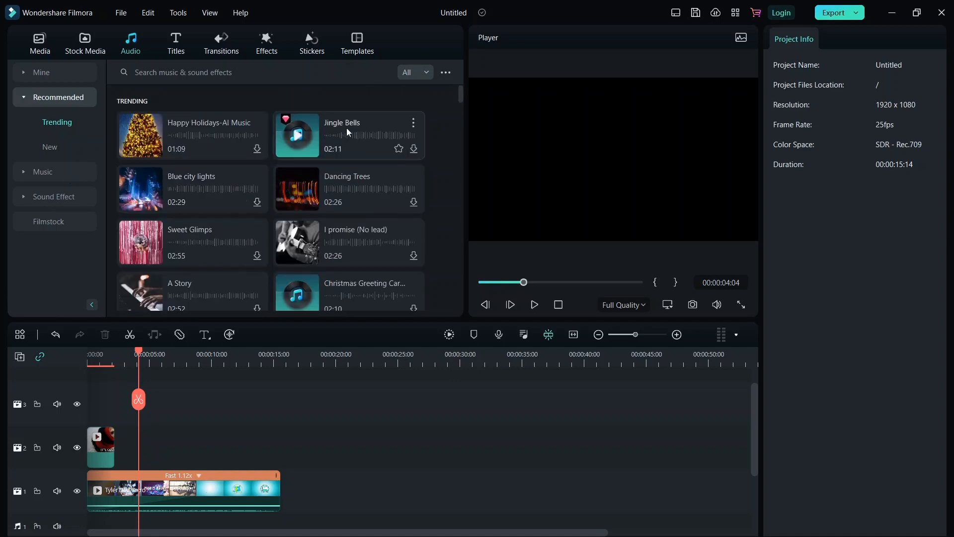
mouse_move(359, 123)
mouse_down()
mouse_move(294, 304)
mouse_move(212, 407)
mouse_move(177, 429)
mouse_move(183, 443)
mouse_up()
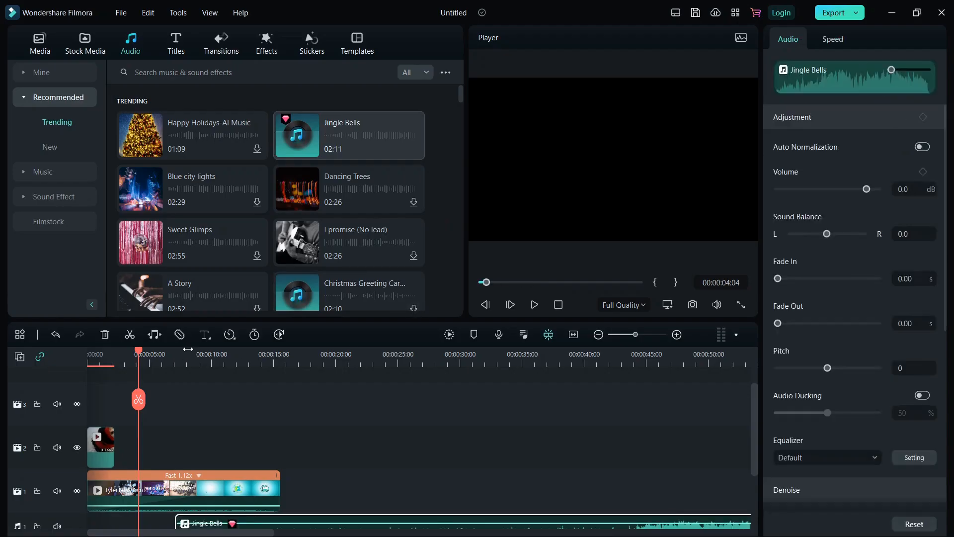
click(491, 283)
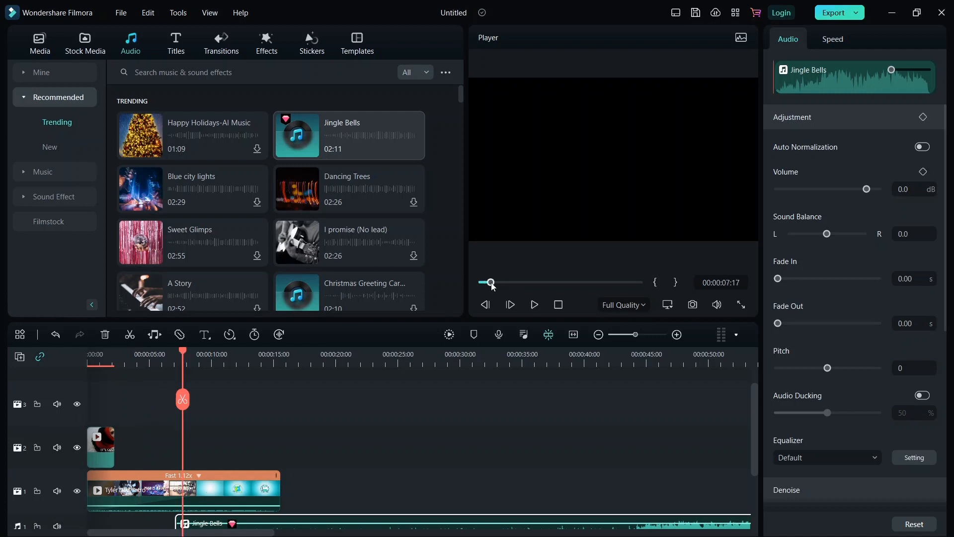
click(540, 305)
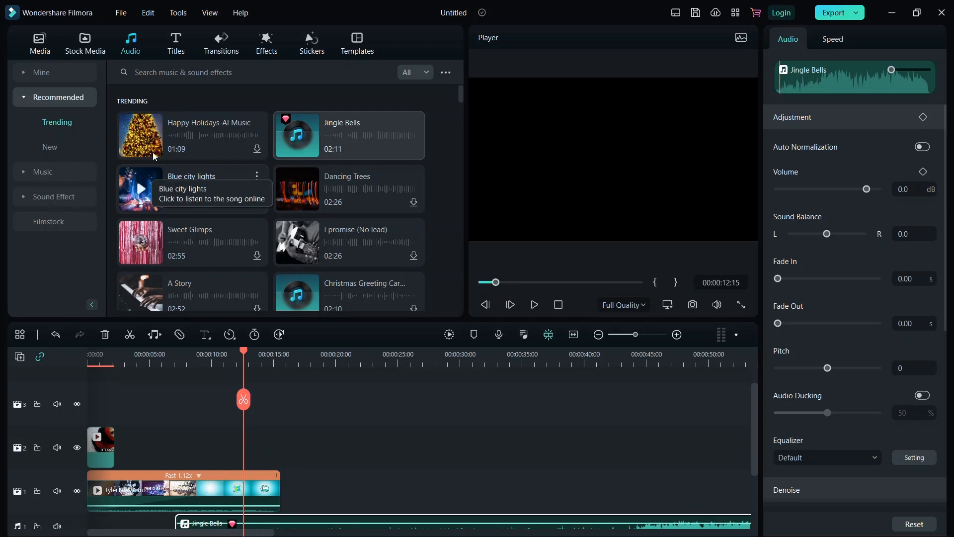
click(181, 50)
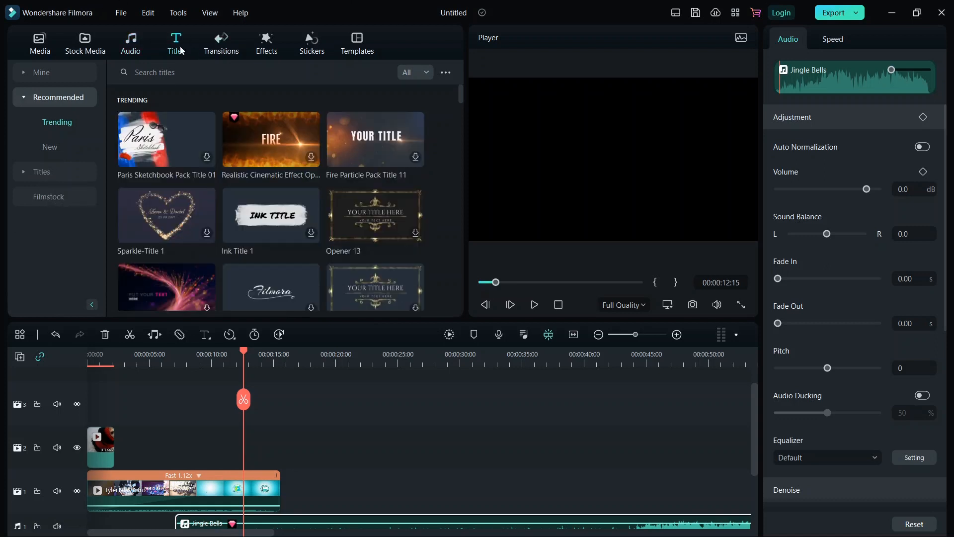
Add Fire Particle Pack Title 11 to track 2 and preview its title frame
drag(376, 149, 156, 430)
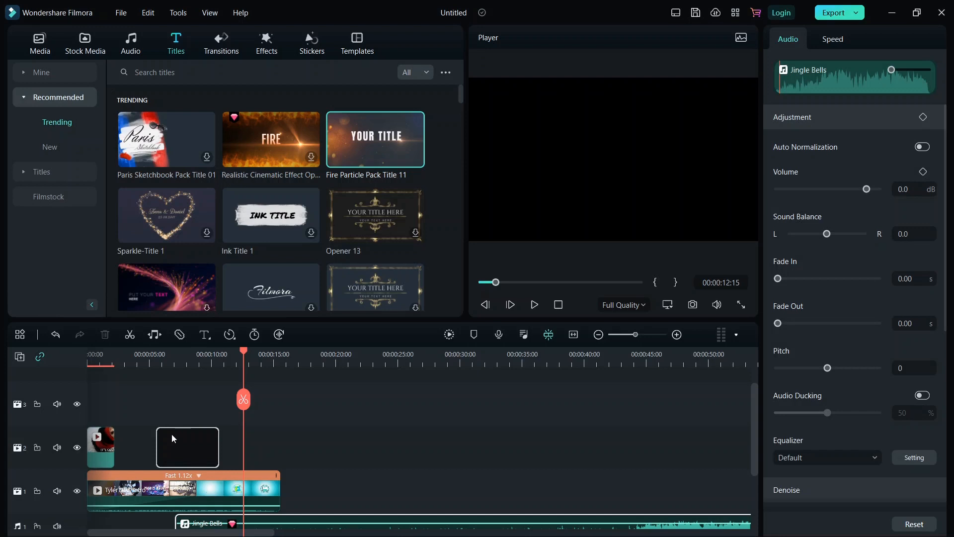
click(181, 441)
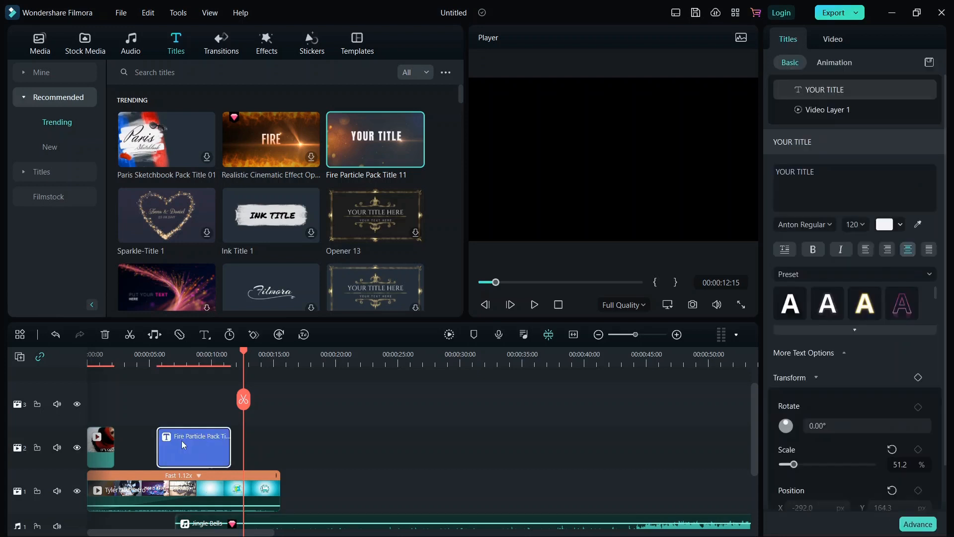
drag(499, 285, 494, 283)
click(536, 305)
key(space)
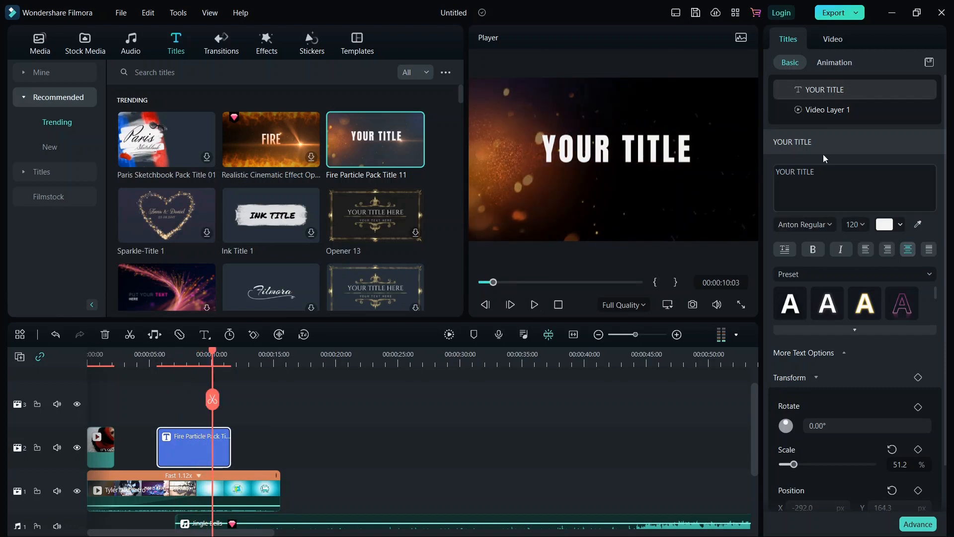
Replace the YOUR TITLE placeholder text with 'Tyler Talks'
drag(826, 172, 791, 172)
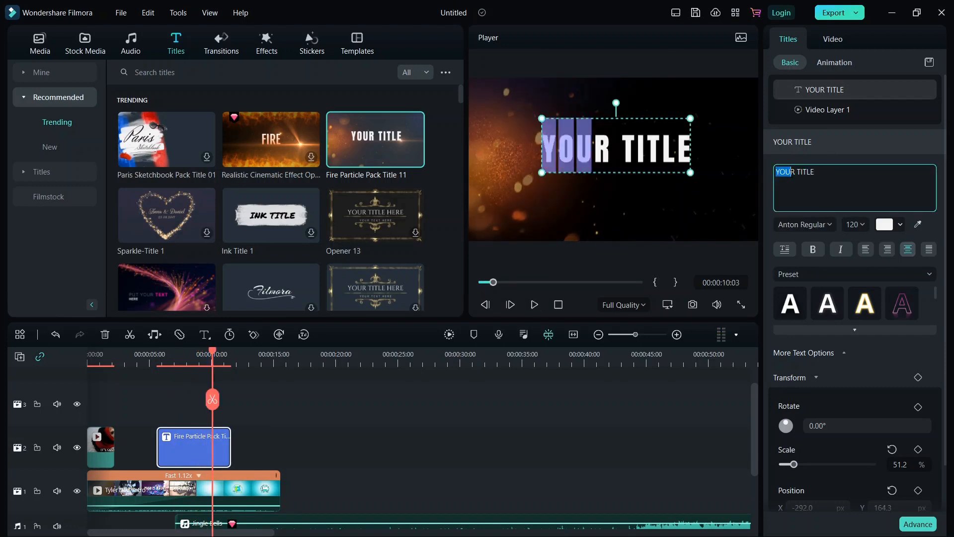
key(Delete)
key(Delete)
key(Delete)
key(Delete)
key(Delete)
key(Delete)
key(Delete)
key(Delete)
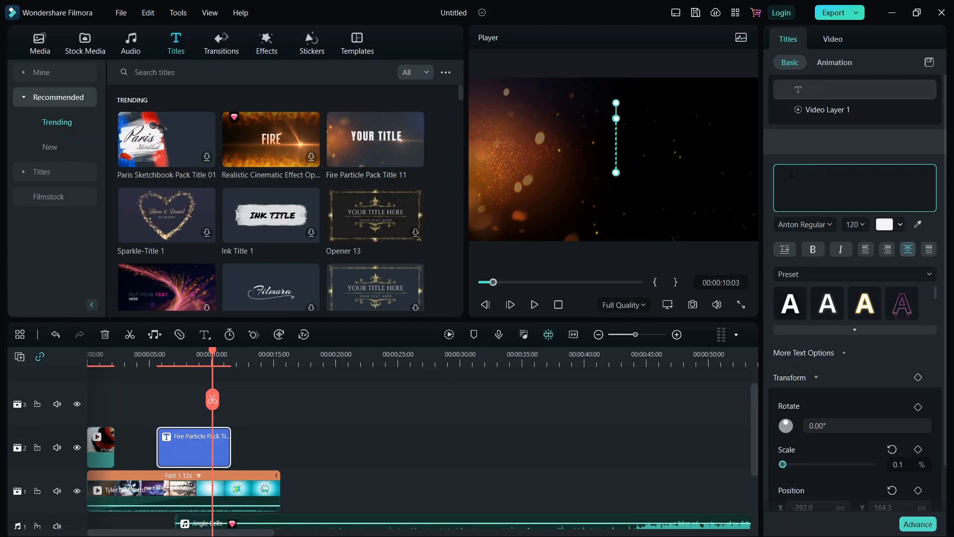
text(Tyler)
key(BackSpace)
key(BackSpace)
key(BackSpace)
key(BackSpace)
text(y)
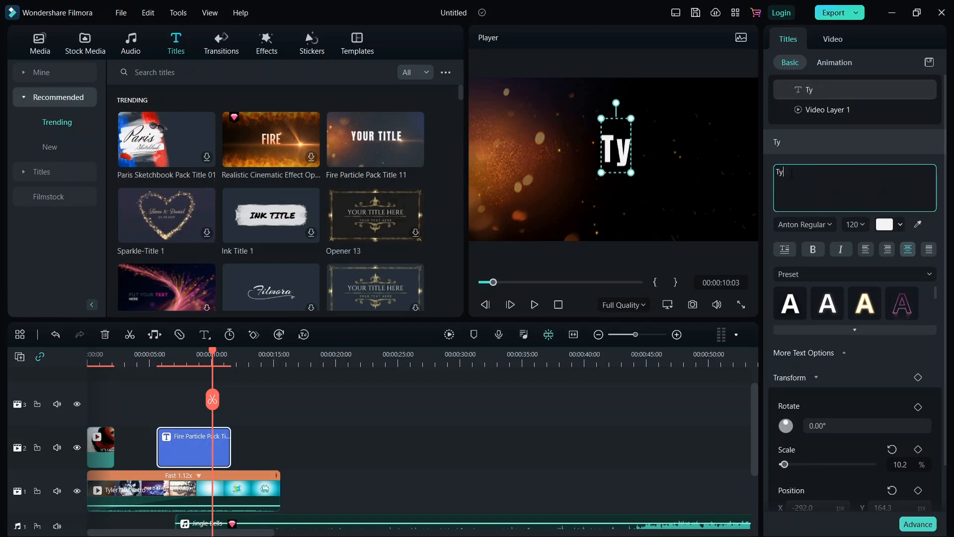
text(ler Talks)
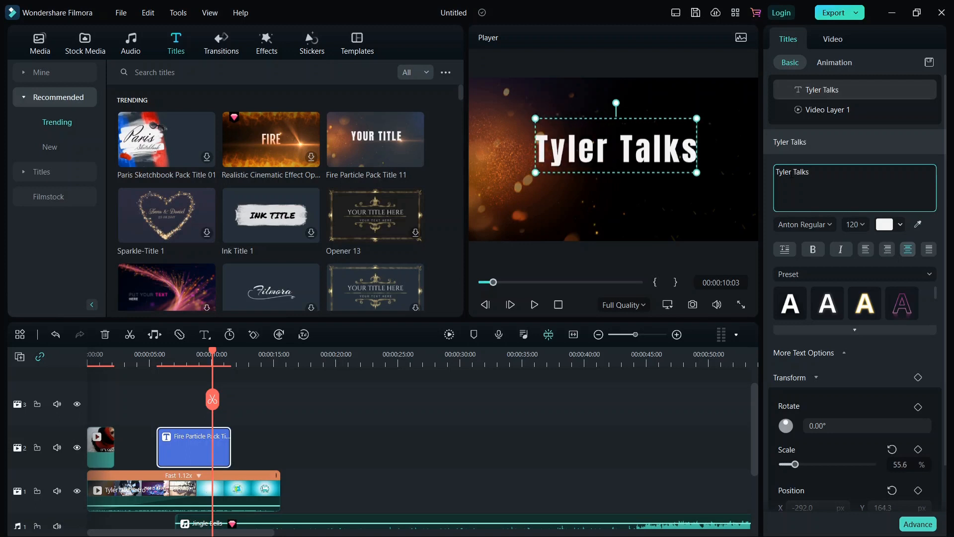
Play the timeline to preview the Tyler Talks fire title
click(535, 304)
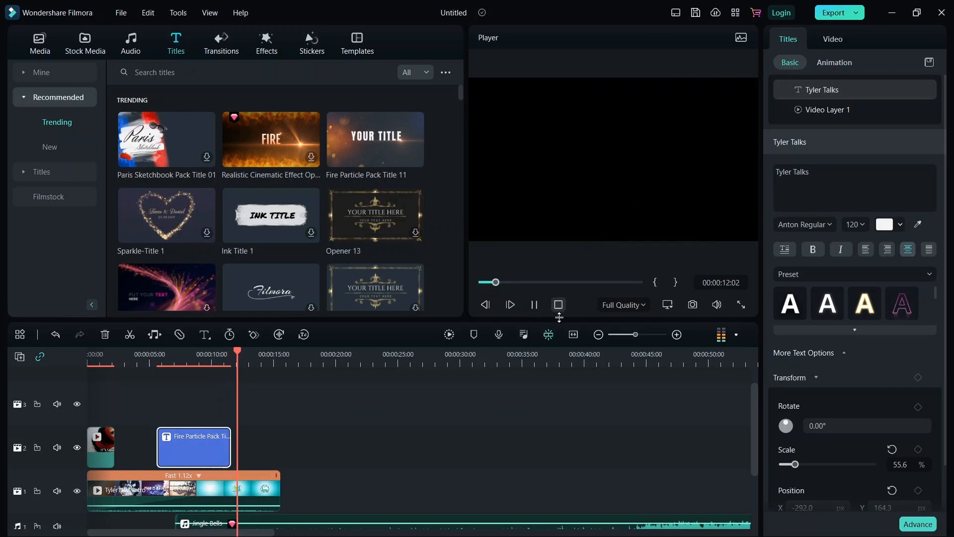
click(537, 309)
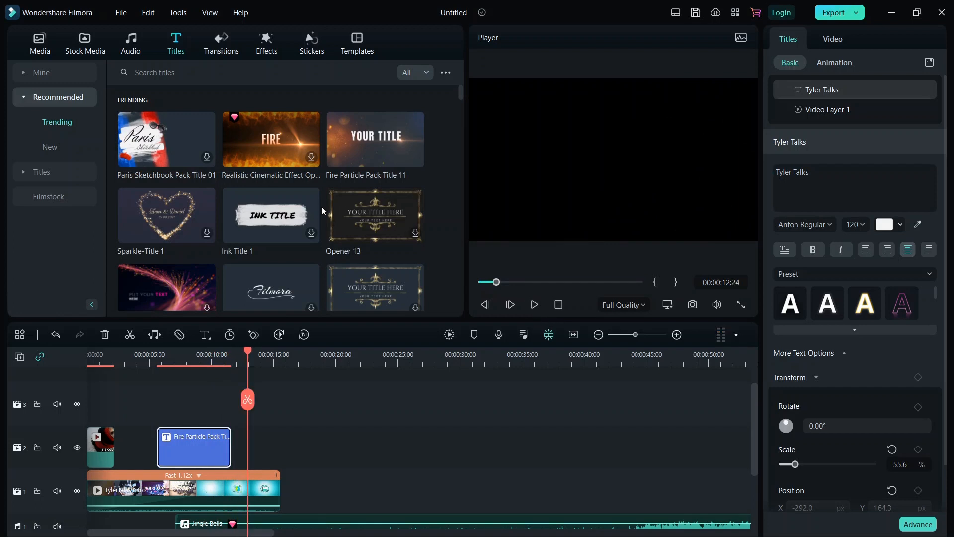
scroll(317, 203, down, 10)
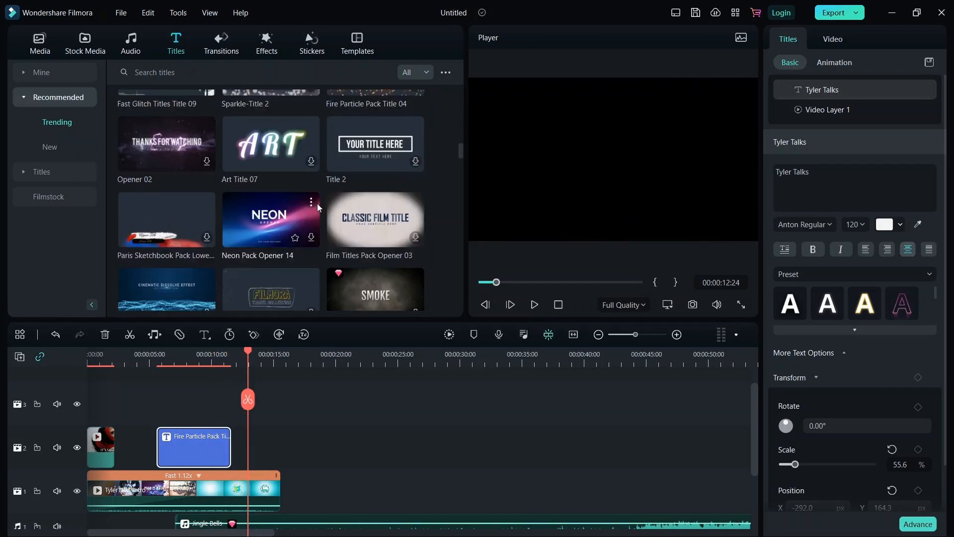
scroll(318, 204, down, 5)
click(213, 45)
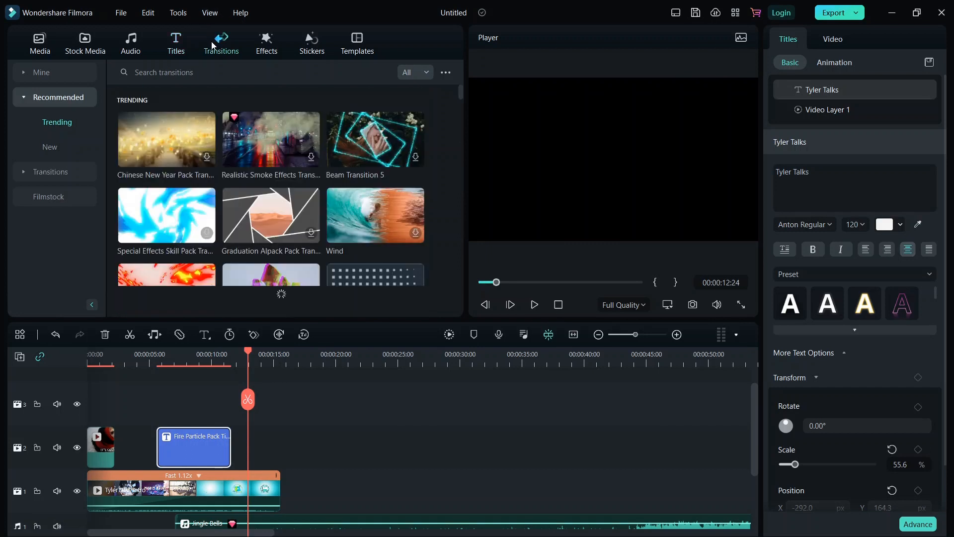
Delete the TylerTalks Intro clip and the Jingle Bells music from the timeline
click(164, 484)
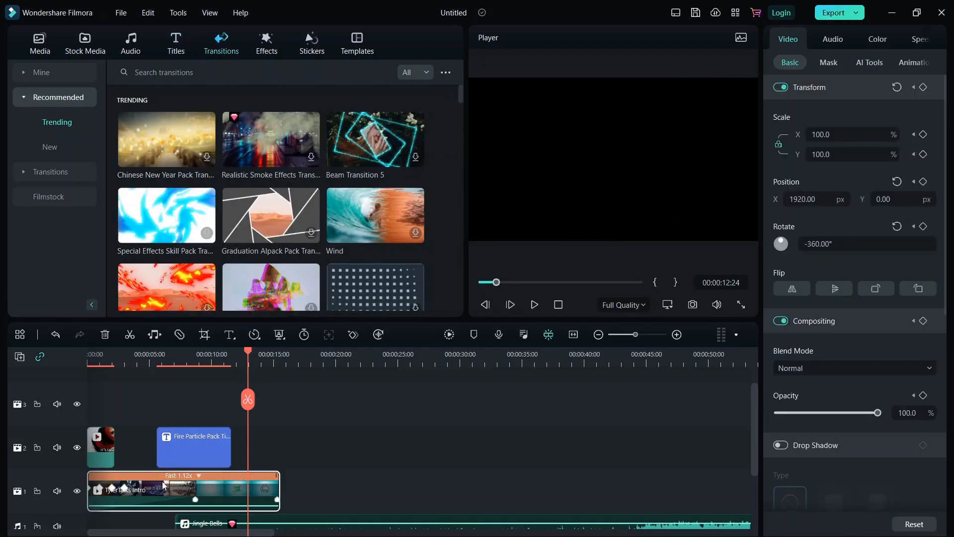
key(Delete)
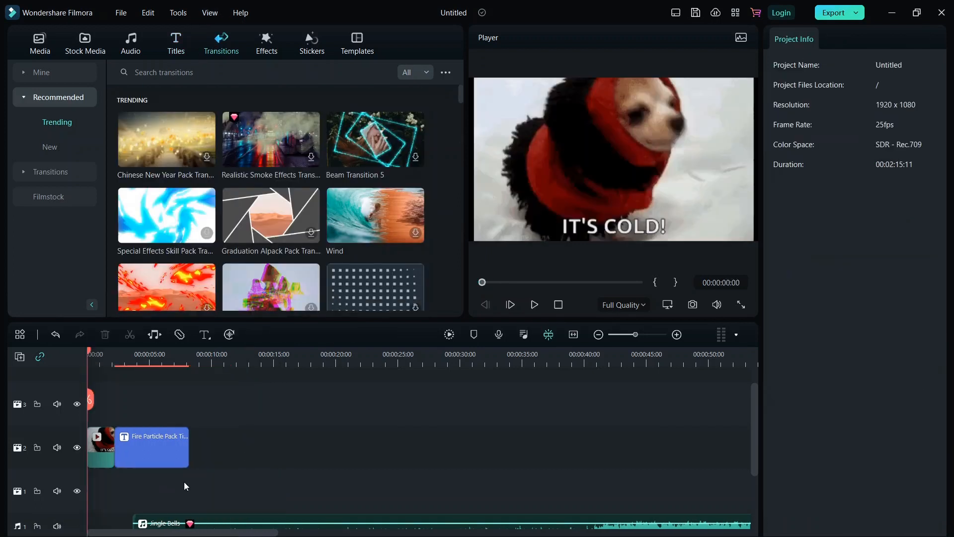
click(167, 519)
key(Delete)
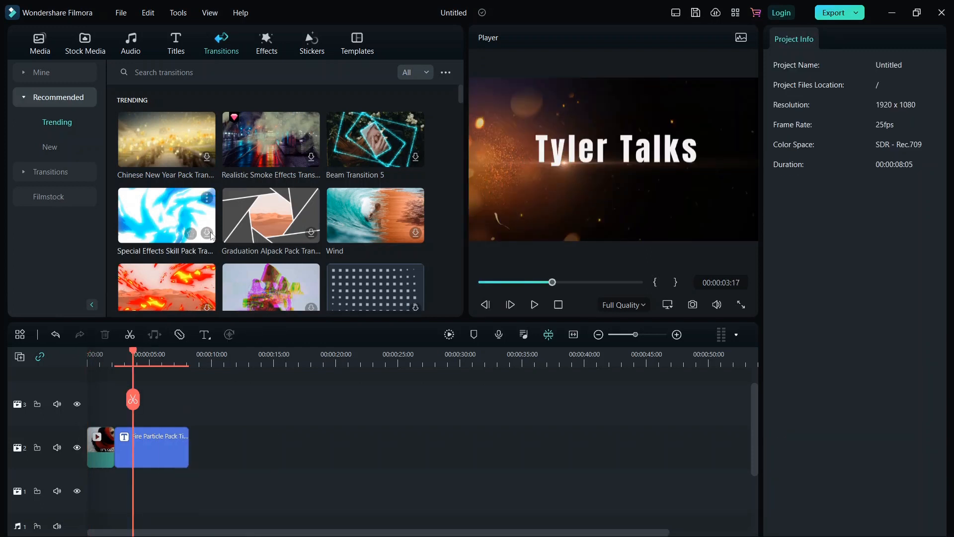
Add the Realistic Smoke Effects transition to track 2 and play the sequence from the start
drag(281, 135, 155, 421)
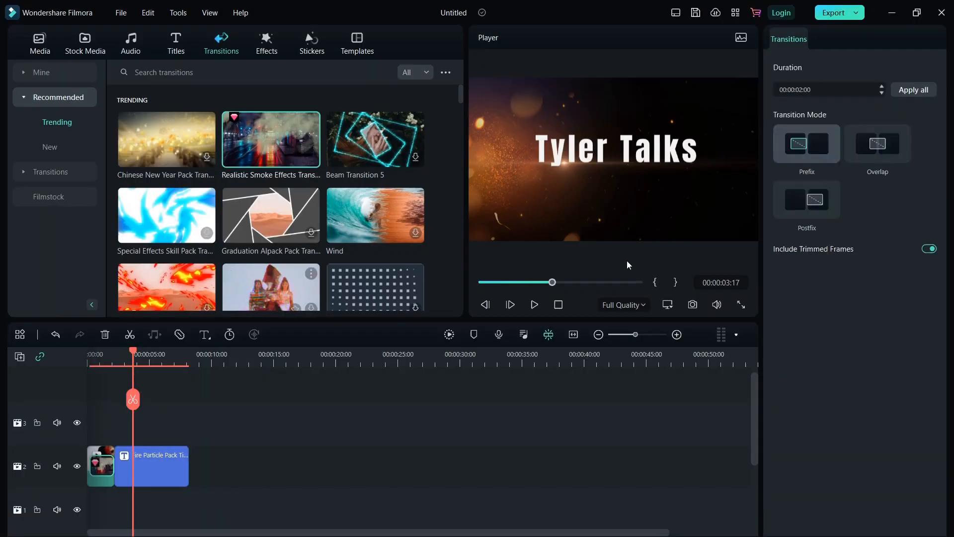
drag(552, 281, 480, 283)
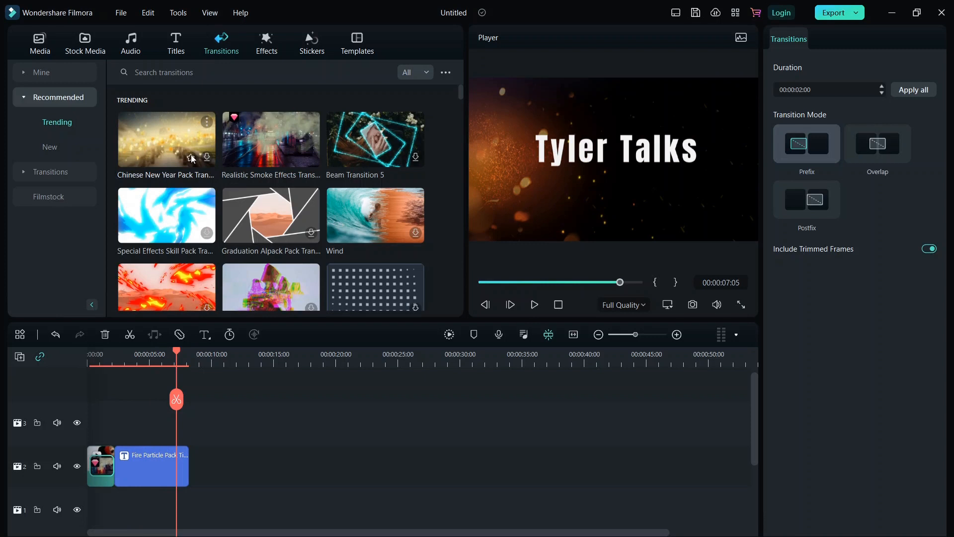
scroll(248, 203, down, 10)
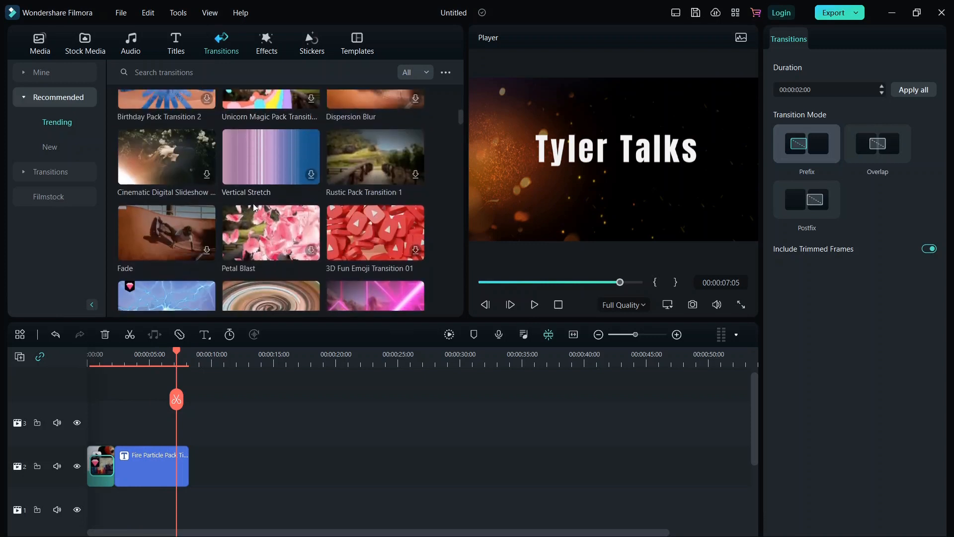
scroll(388, 203, up, 8)
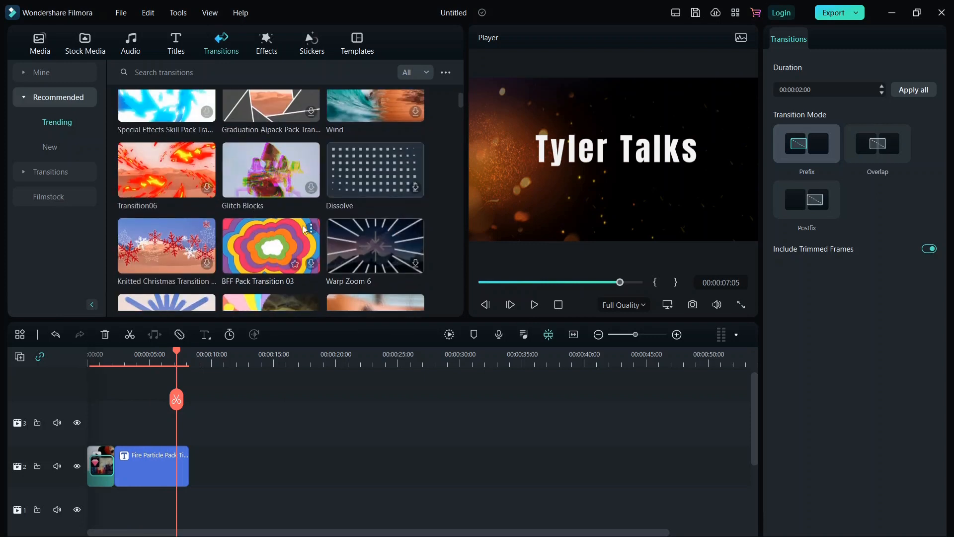
scroll(306, 229, down, 10)
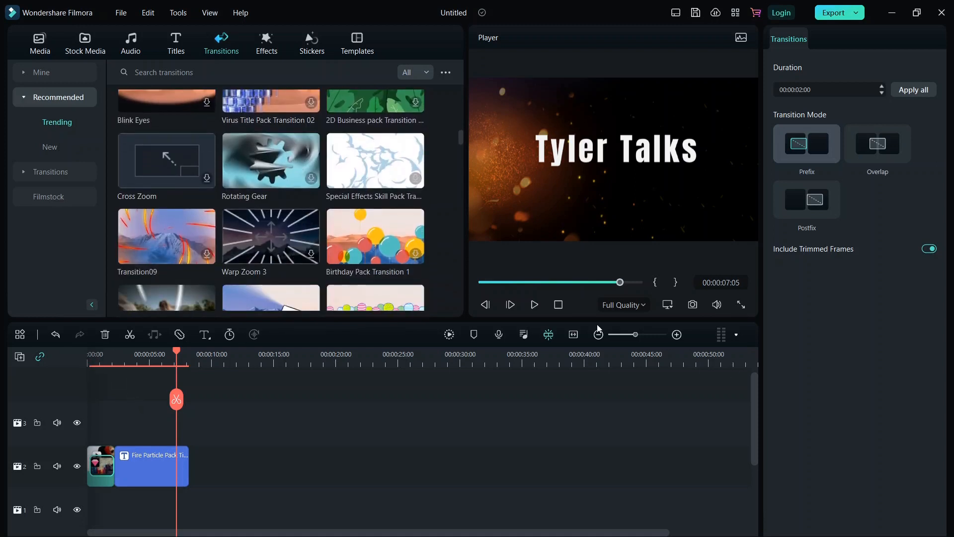
click(485, 303)
click(534, 304)
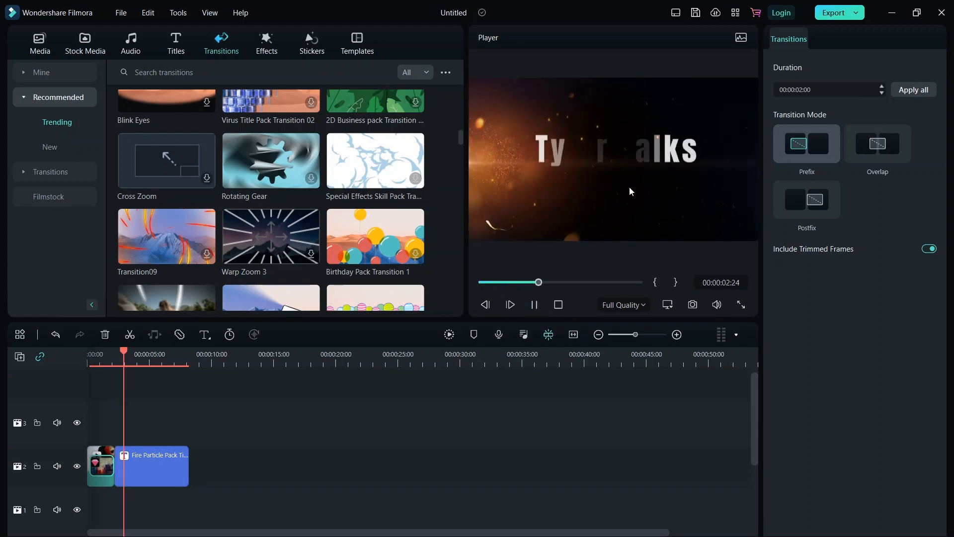
click(534, 305)
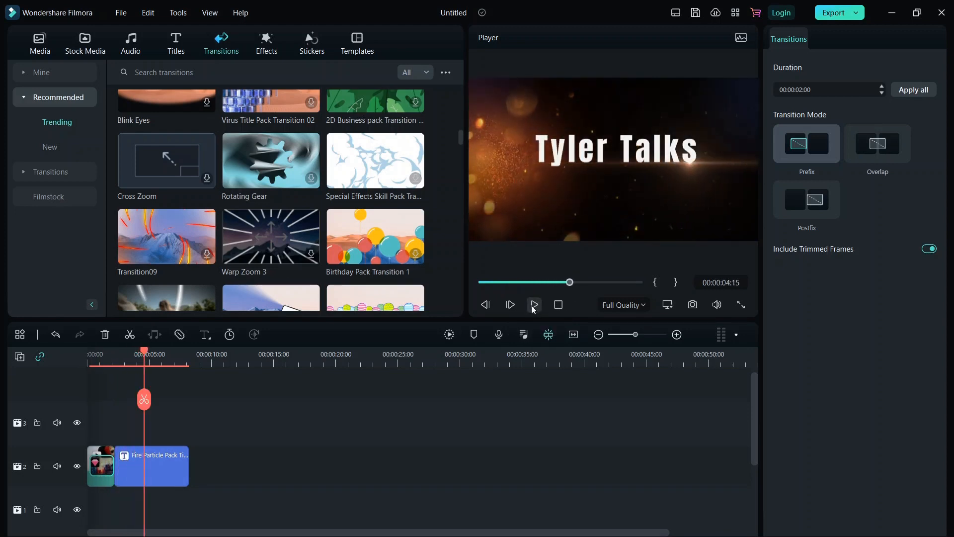
click(268, 50)
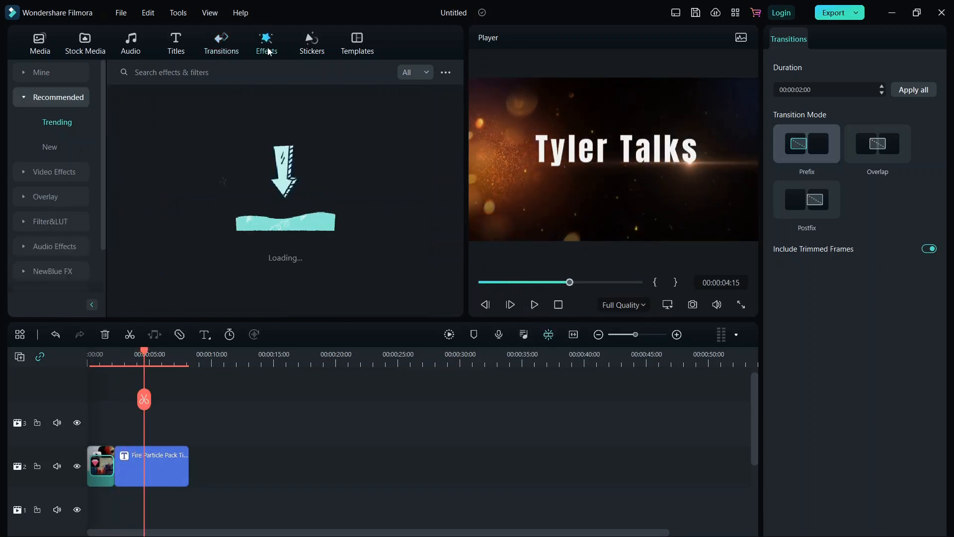
Browse the AI Portrait, AR Stickers and Shake video effects and the Christmas overlays
click(41, 174)
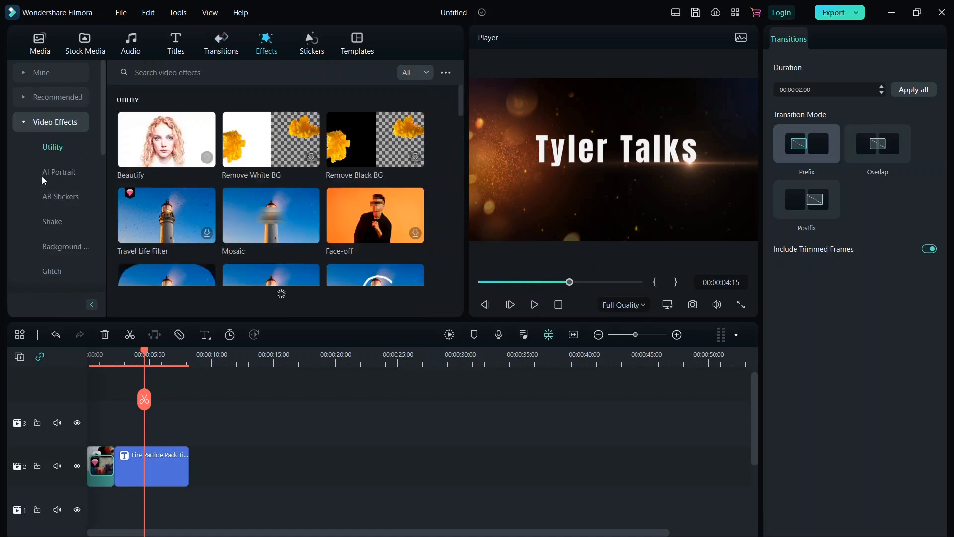
click(55, 172)
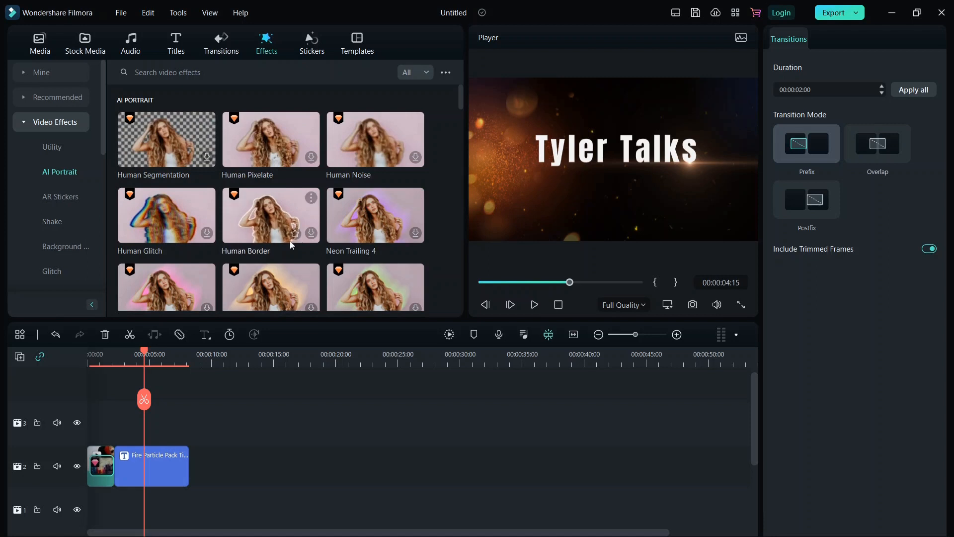
scroll(217, 252, down, 5)
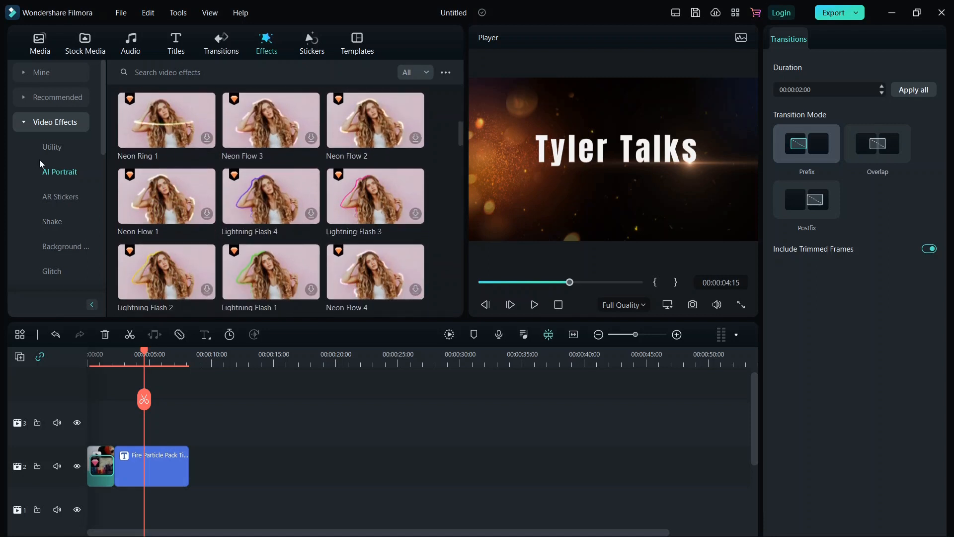
click(47, 197)
click(52, 223)
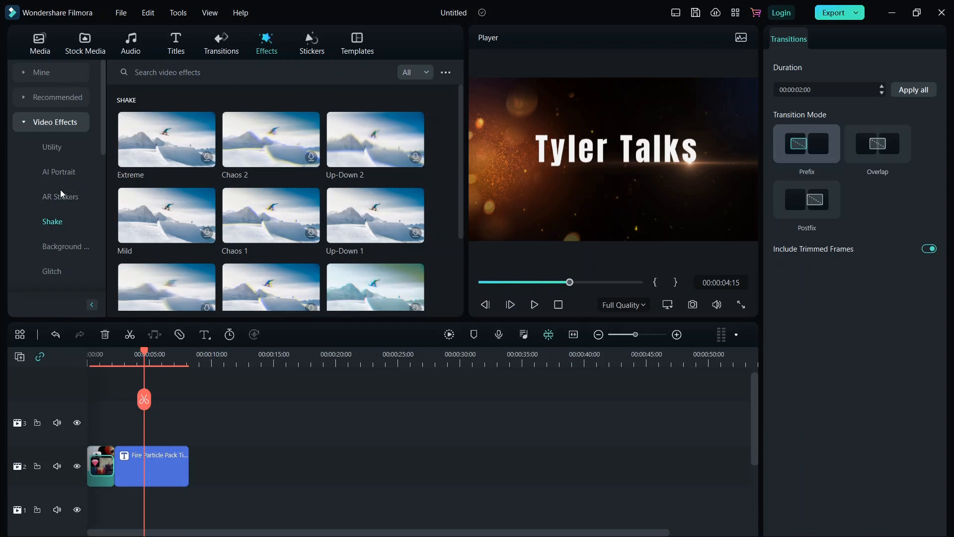
scroll(61, 190, down, 3)
click(26, 148)
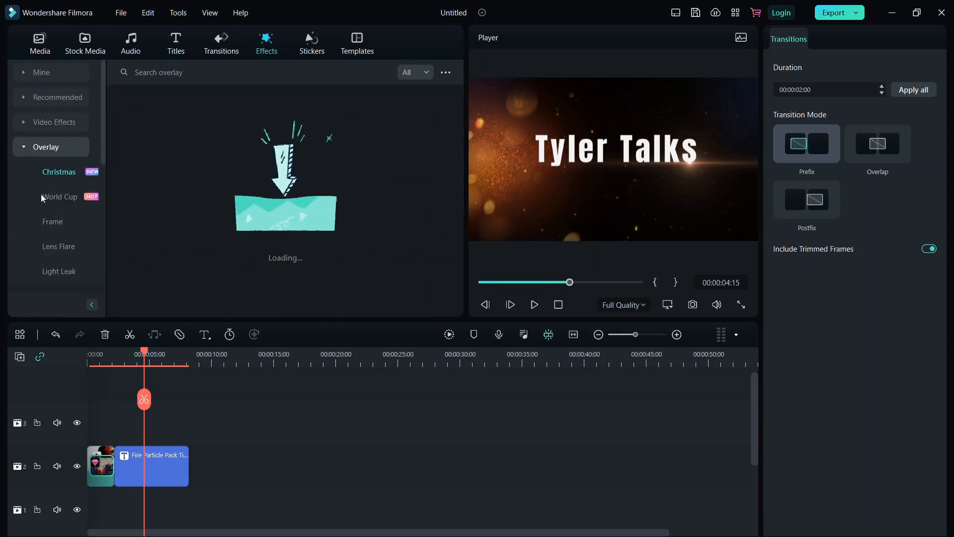
scroll(42, 199, down, 5)
scroll(59, 125, up, 2)
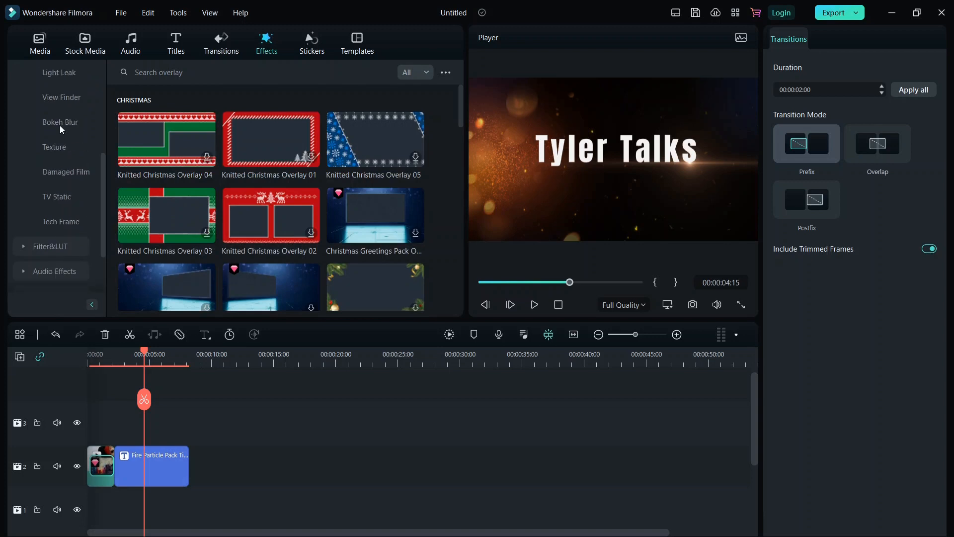
click(308, 48)
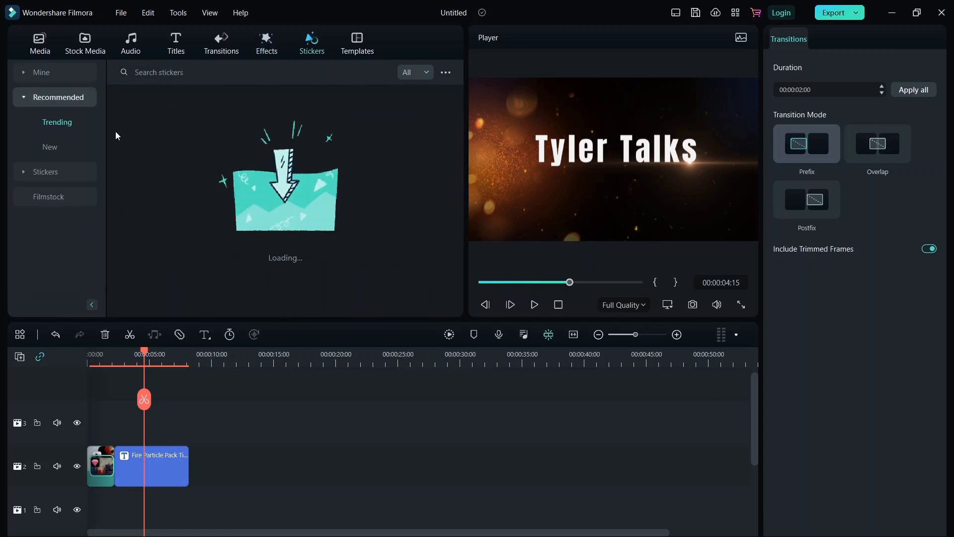
Browse the Christmas templates, check the Tools menu, then return to the project media
click(346, 54)
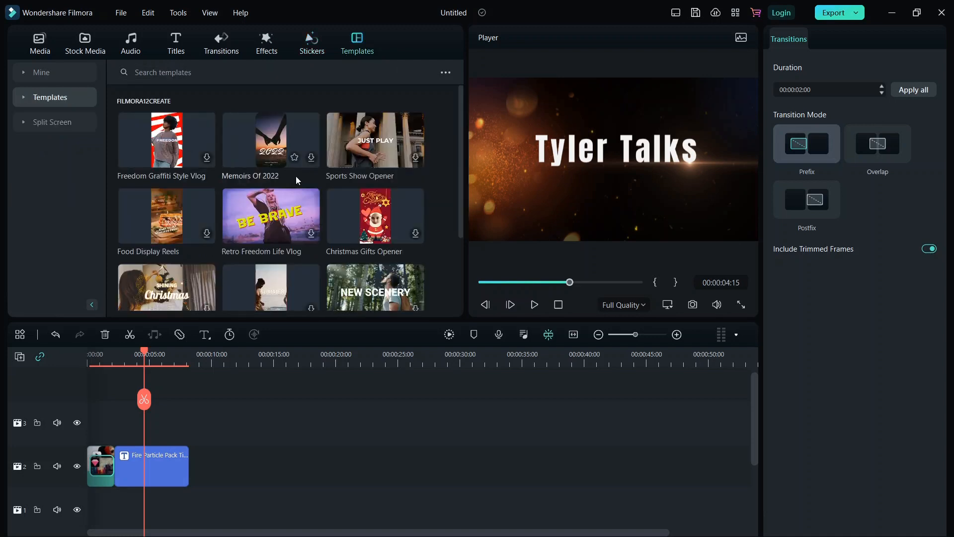
scroll(296, 177, down, 5)
scroll(68, 174, up, 2)
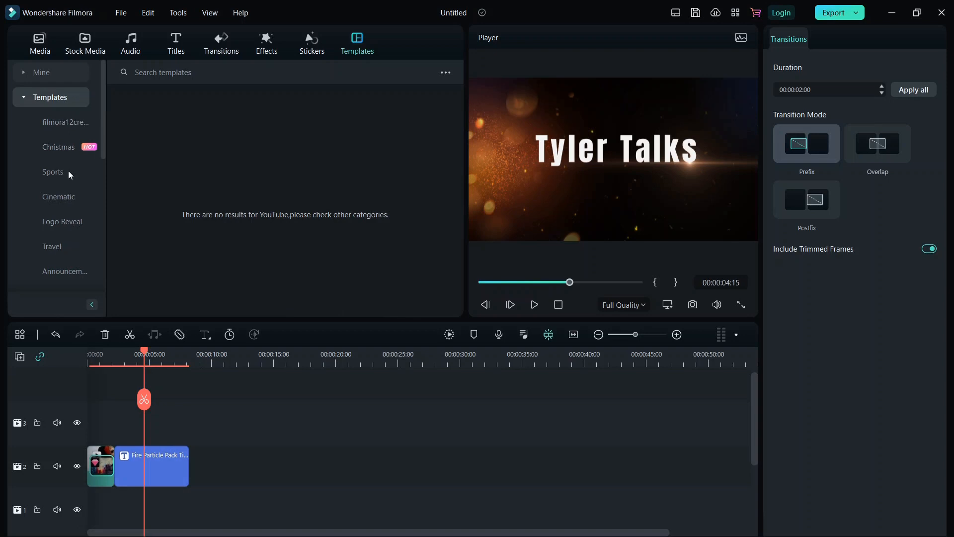
click(61, 149)
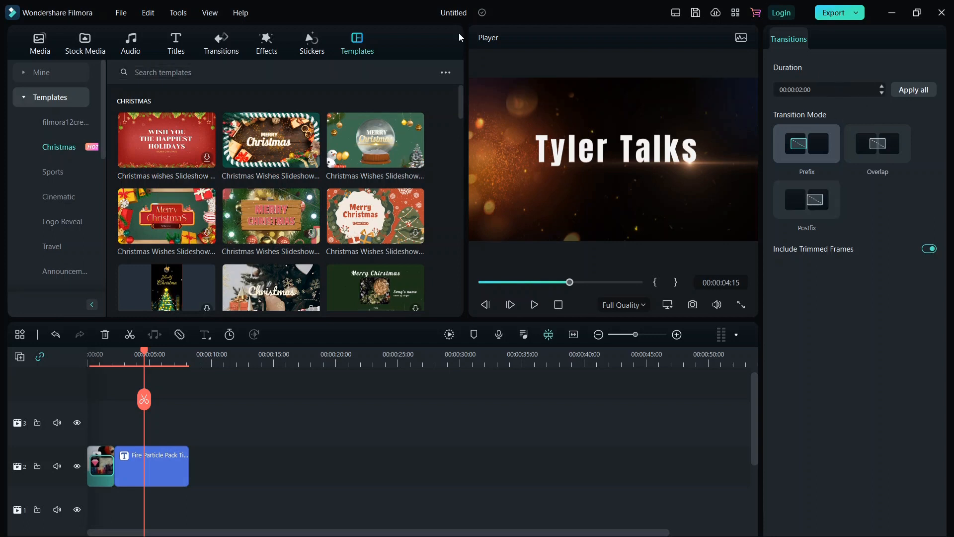
click(183, 17)
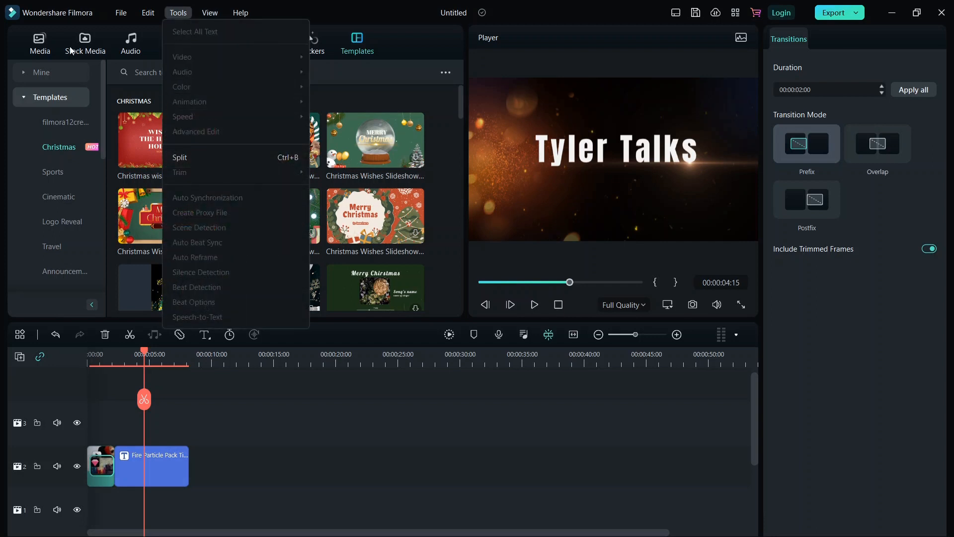
click(48, 51)
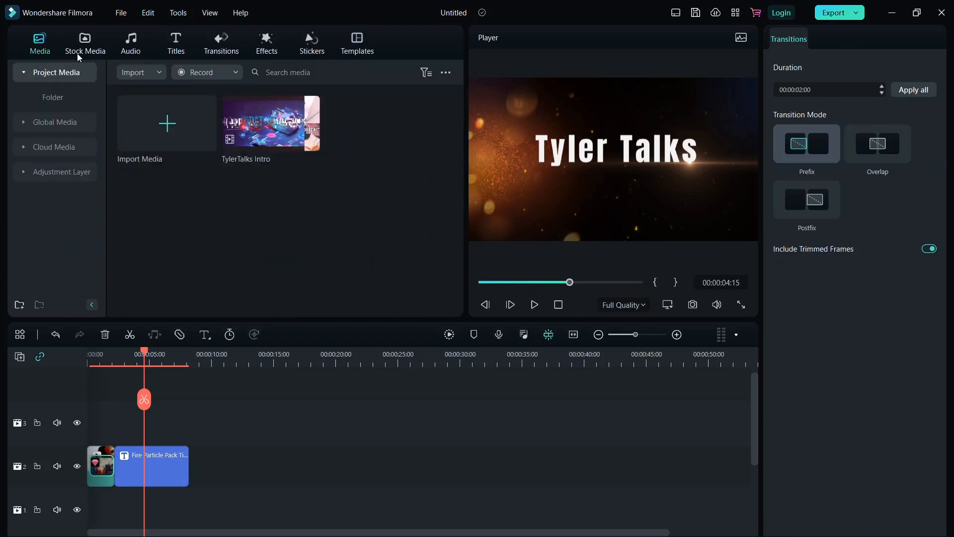